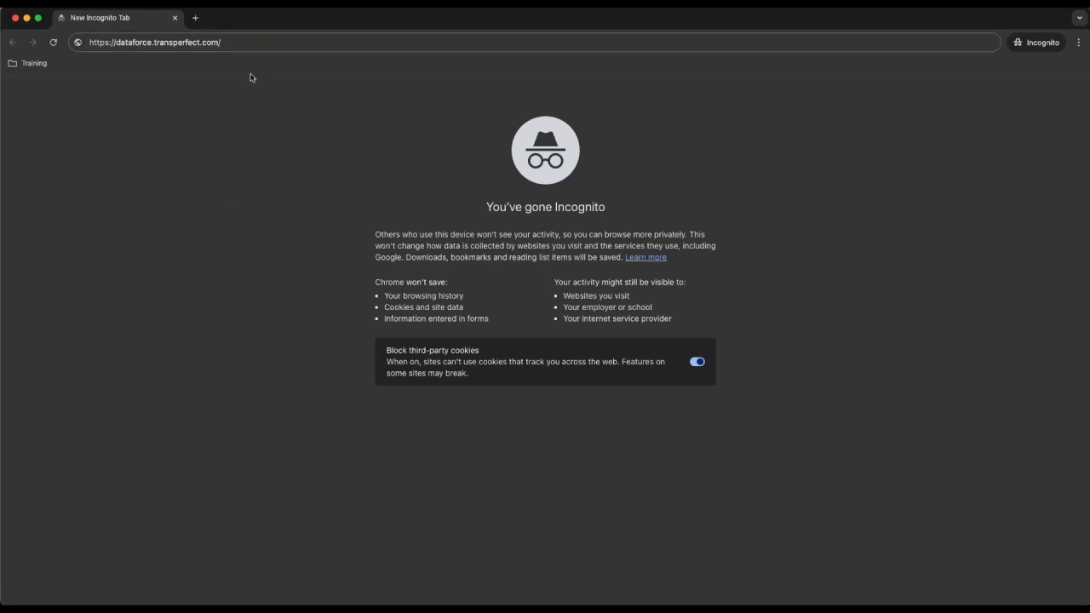
Step: Load dataforce.transperfect.com in Chrome to reach the TransPerfect sign-in page
left_click(251, 45)
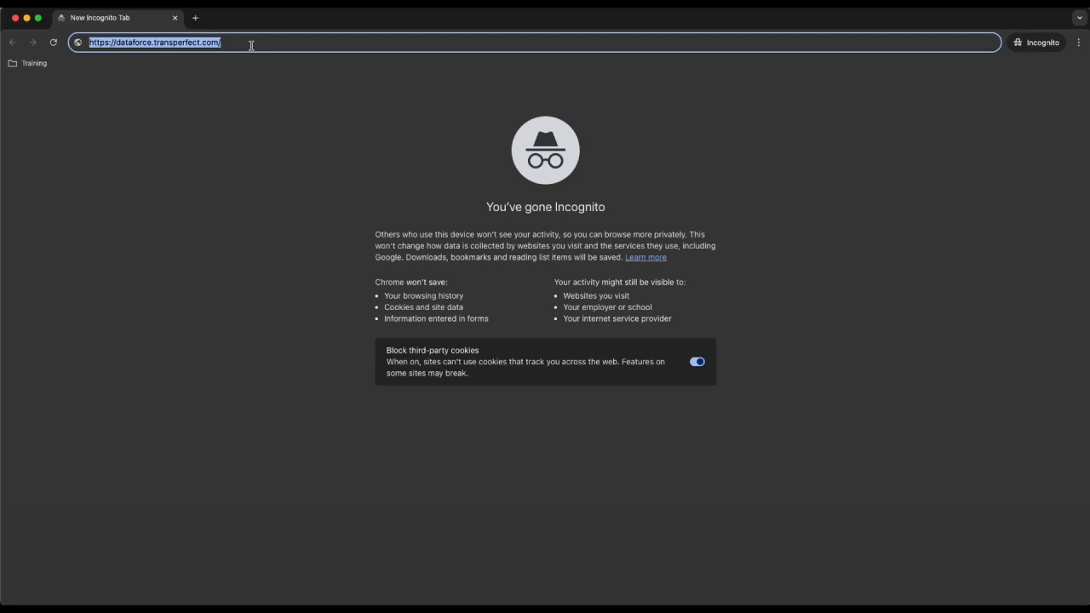
key("Return")
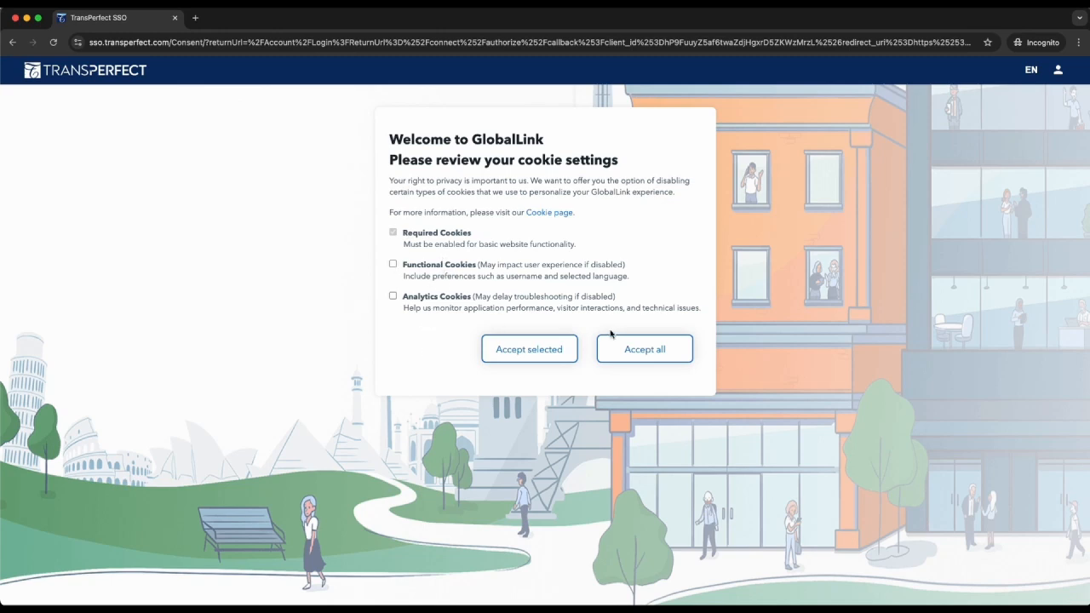
Step: Allow Functional and Analytics cookies and accept all cookie settings
left_click(393, 264)
left_click(392, 295)
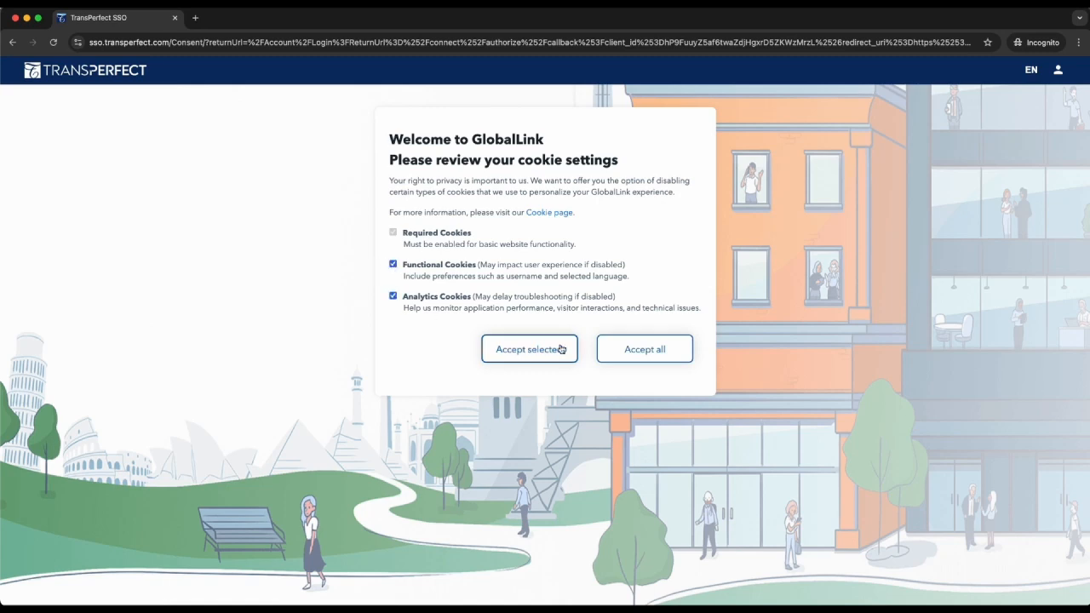
left_click(632, 352)
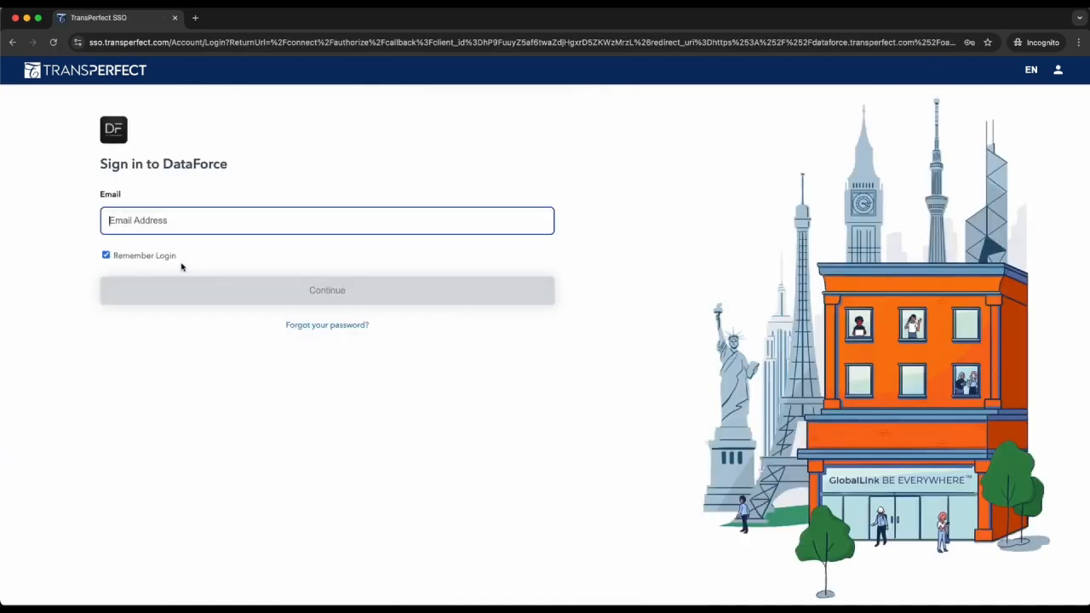
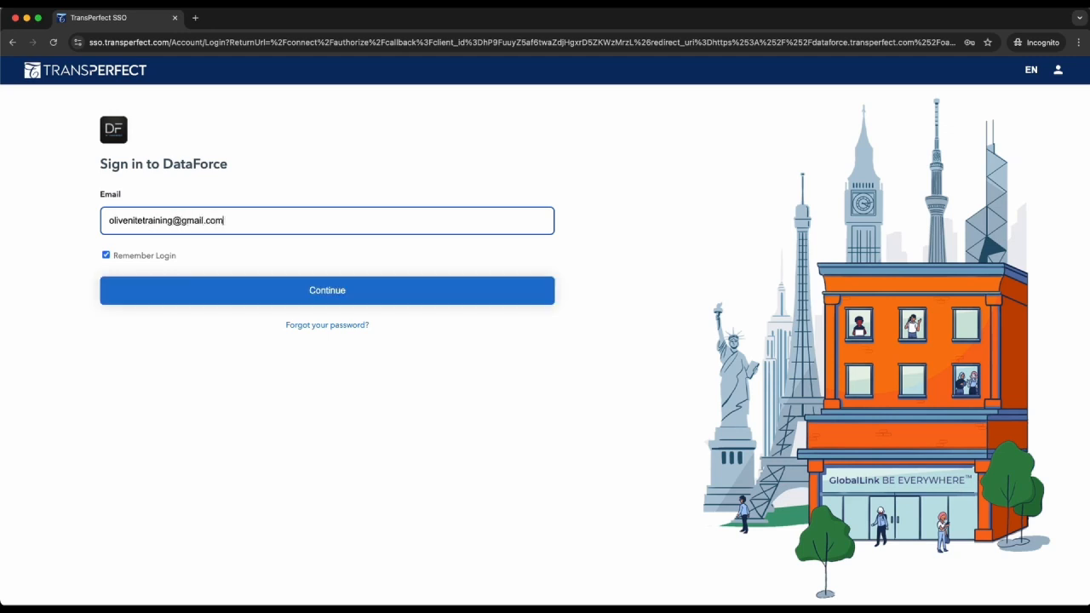
Step: Sign in with the account e-mail and password to reach My DataForce
left_click(175, 296)
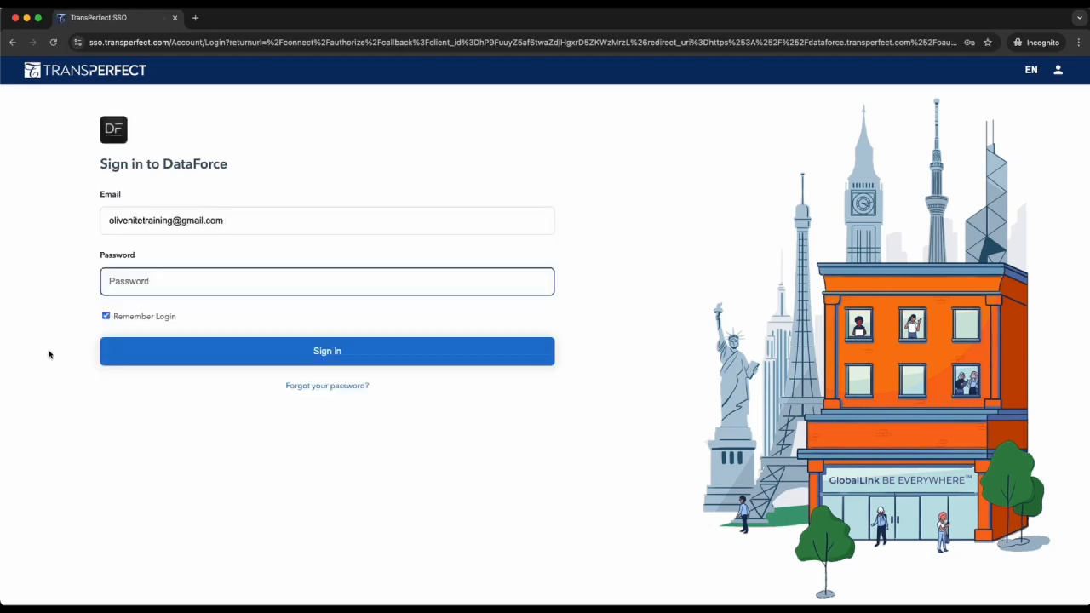
type("•••••••••••••")
key("Return")
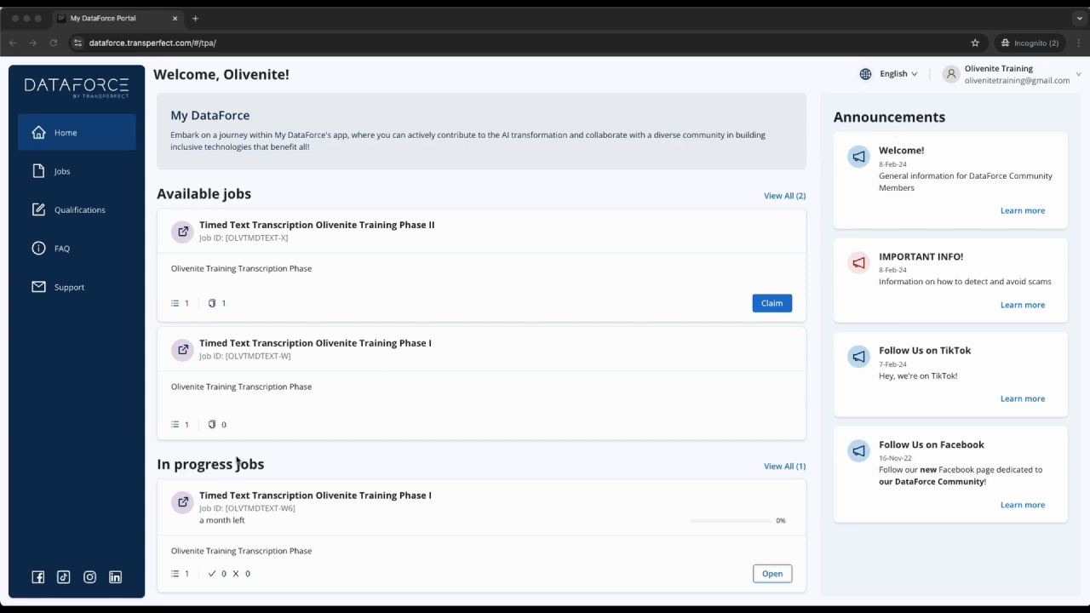
Step: Check the Available, In progress and Completed job lists, then view Qualifications
left_click(62, 171)
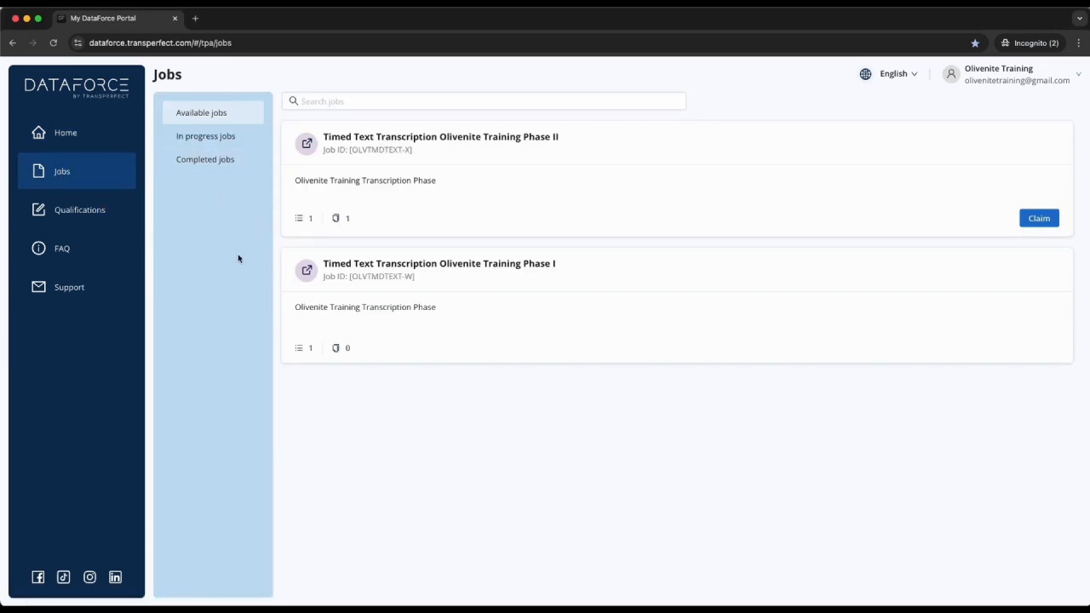
left_click(235, 132)
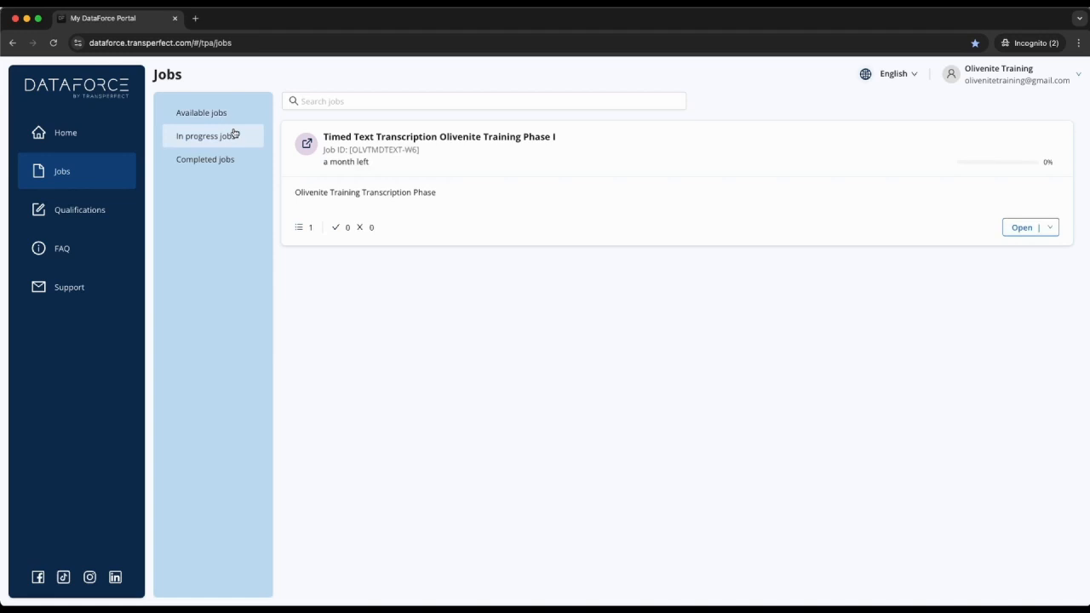
left_click(234, 156)
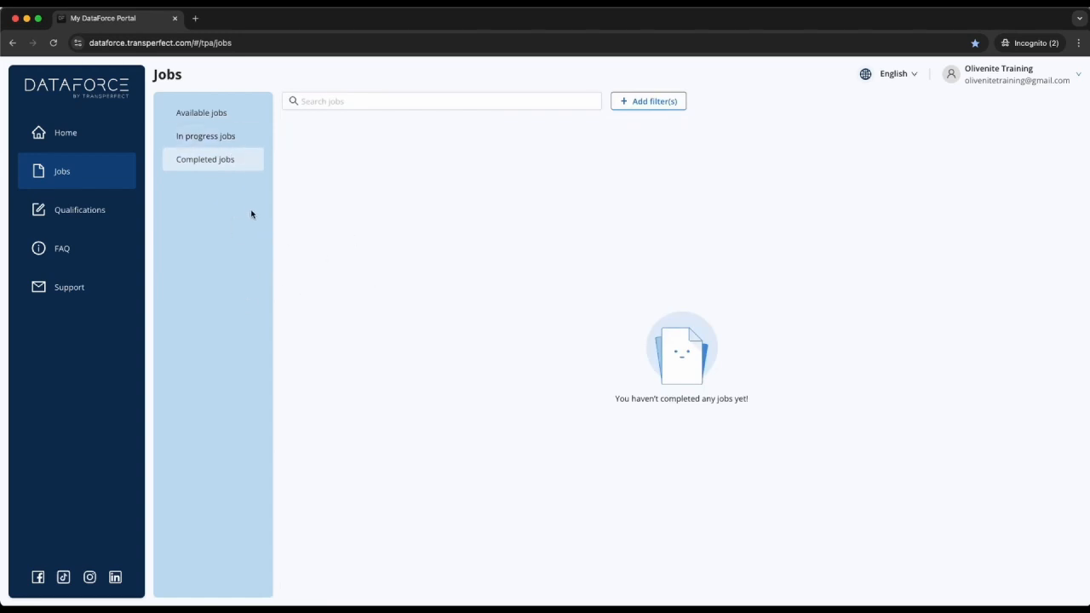
left_click(81, 211)
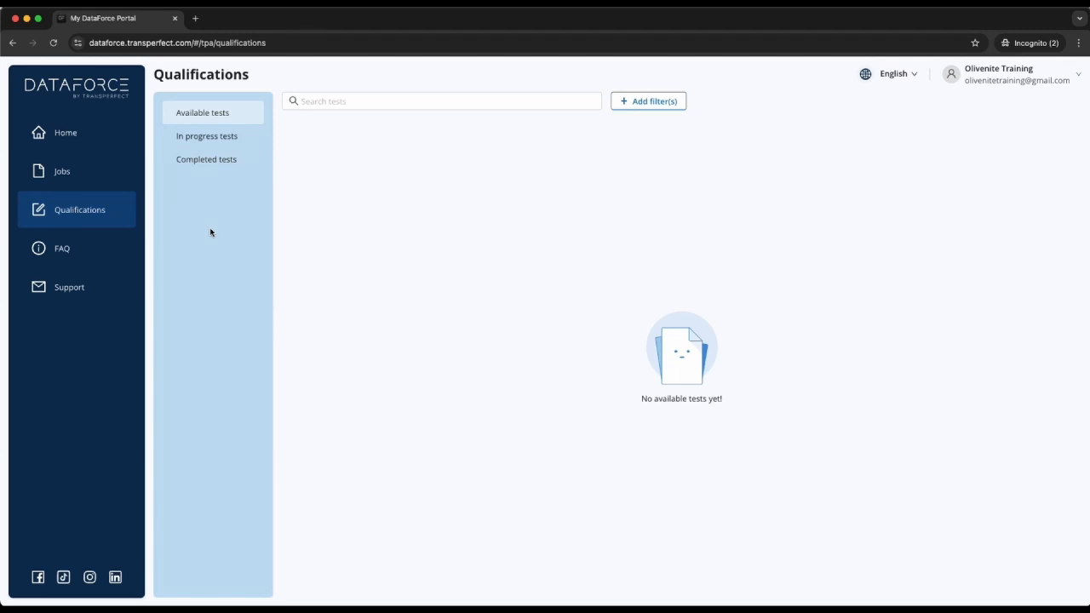
Step: Browse the FAQ page and then the Support page
left_click(87, 245)
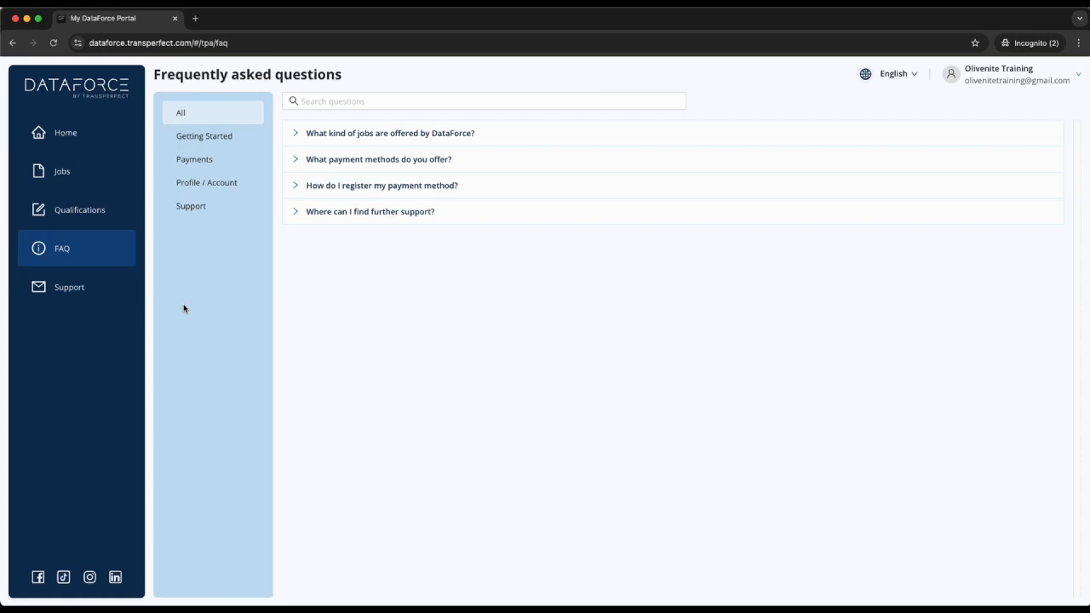
left_click(106, 289)
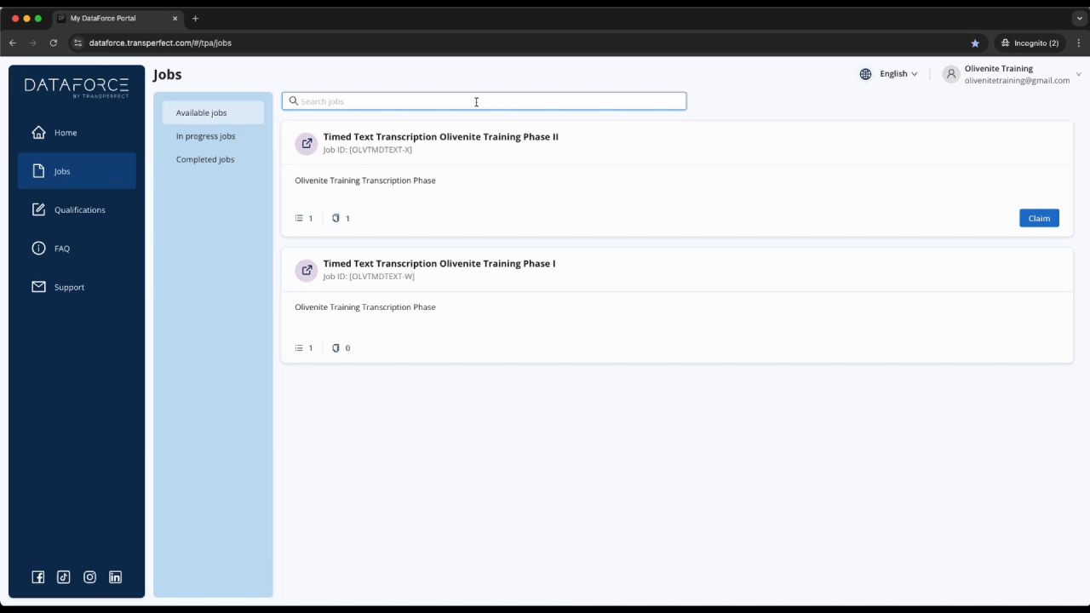
type("Olivenite")
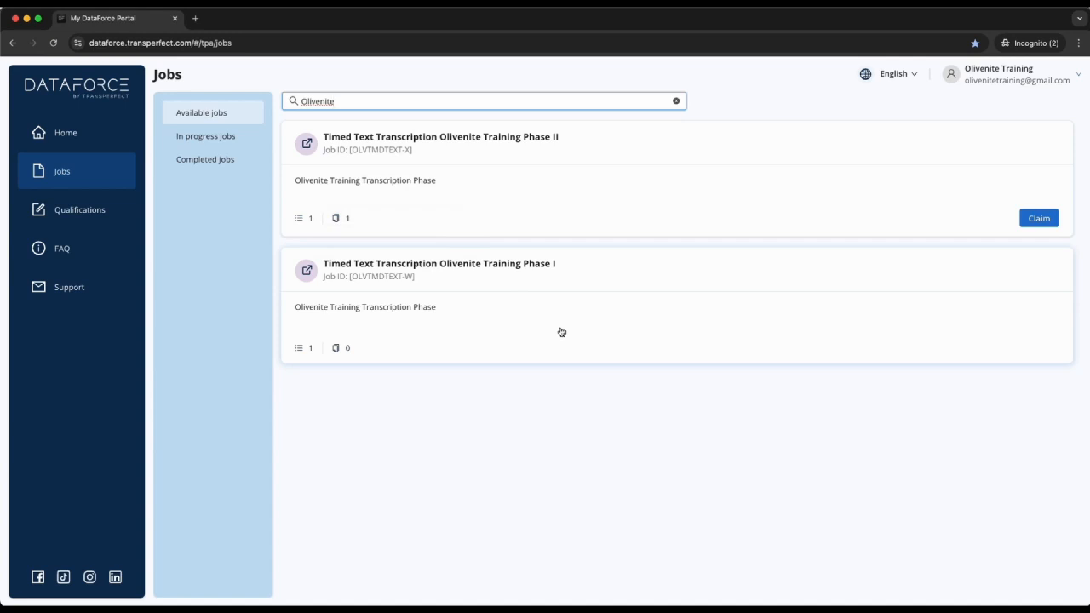
left_click(348, 100)
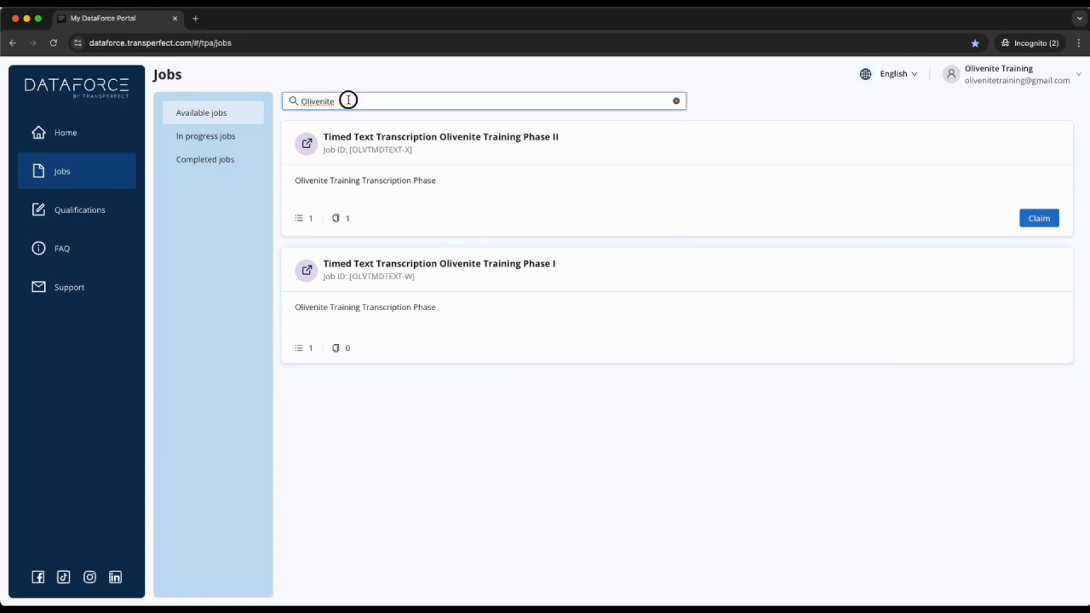
left_click_drag(348, 101, 268, 102)
key("BackSpace")
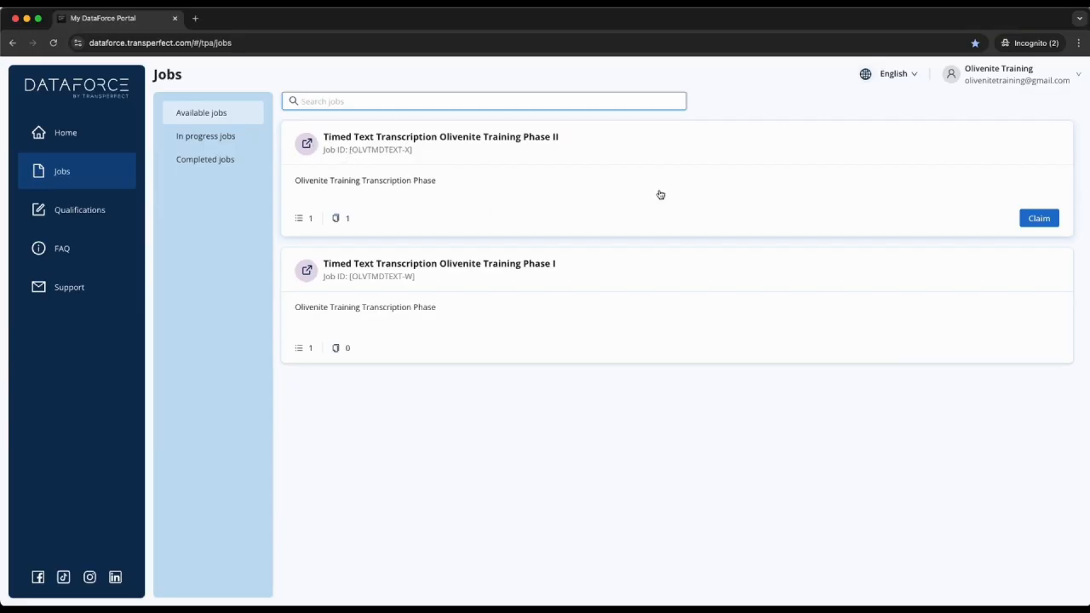
Step: Cancel claiming the Phase II job and list the in-progress Phase I job
left_click(1042, 220)
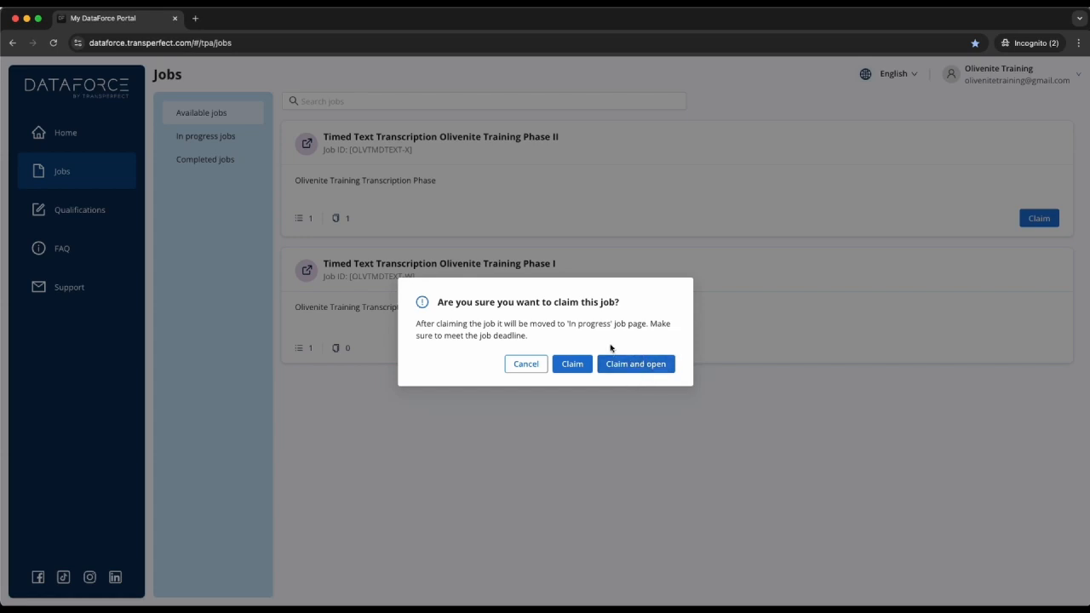
left_click(539, 371)
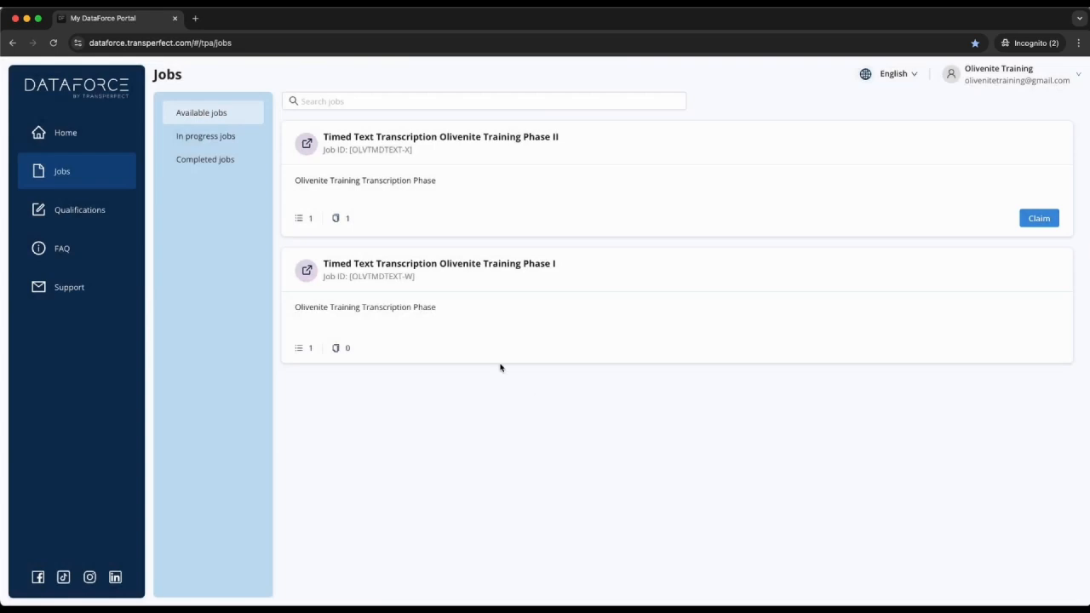
left_click(230, 143)
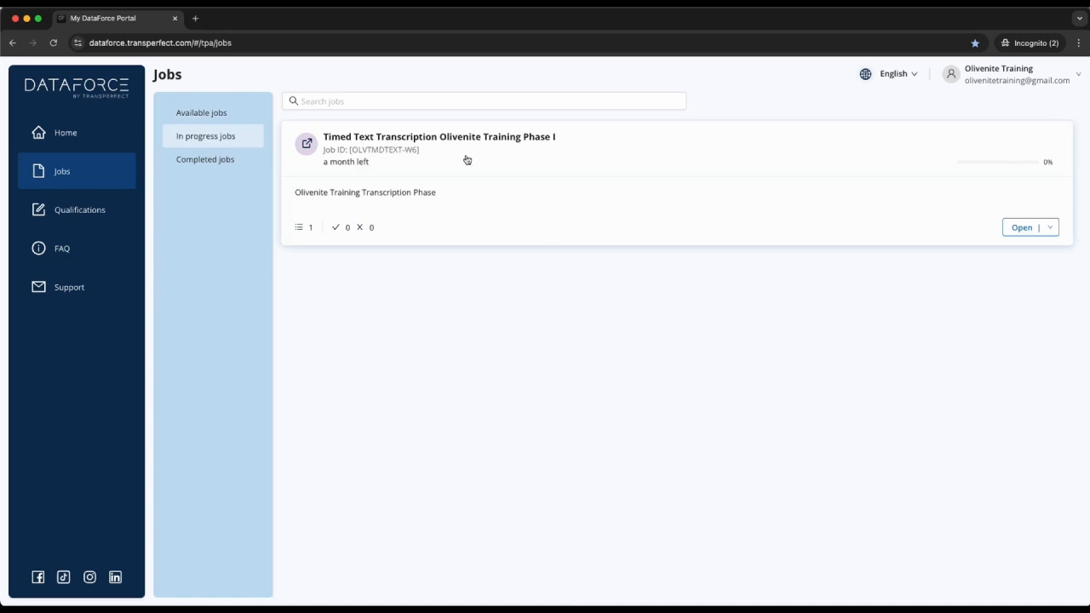
Step: Glance at Available jobs, return to In progress, and expand Phase I's options
left_click(211, 111)
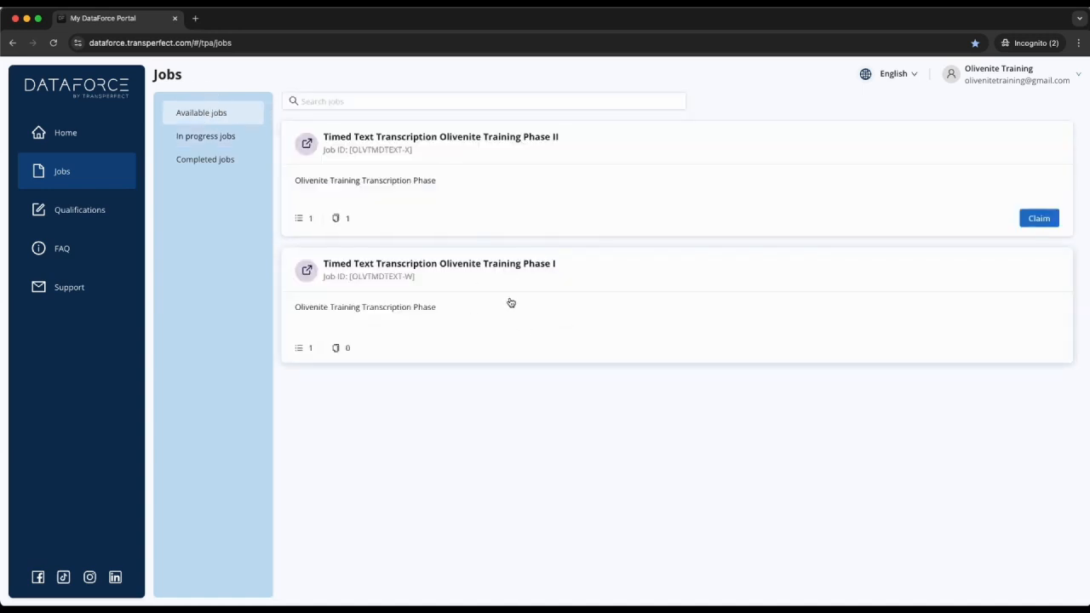
left_click(224, 140)
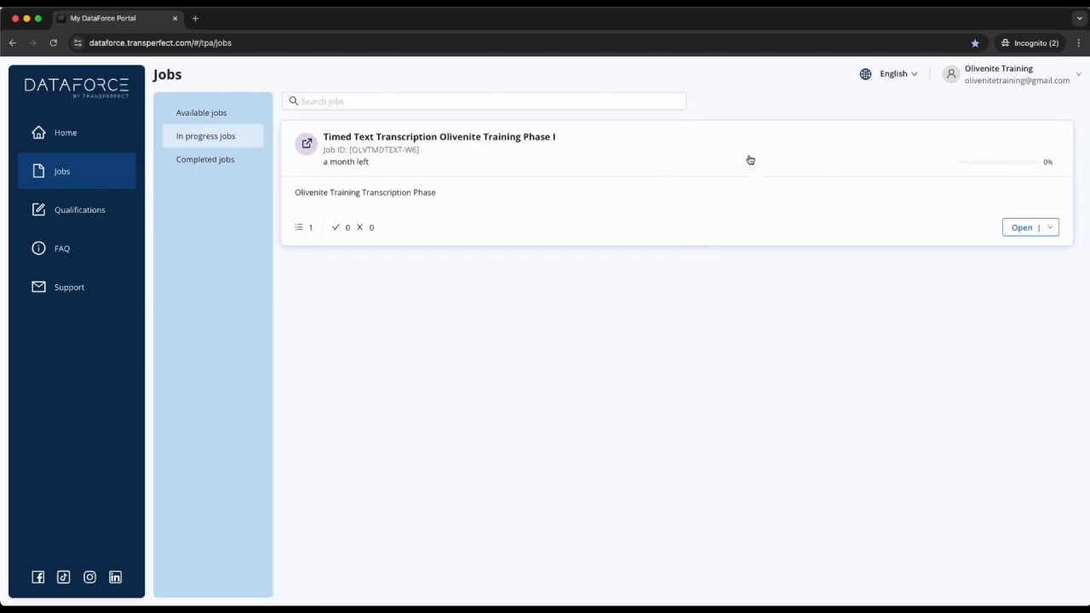
left_click(1052, 230)
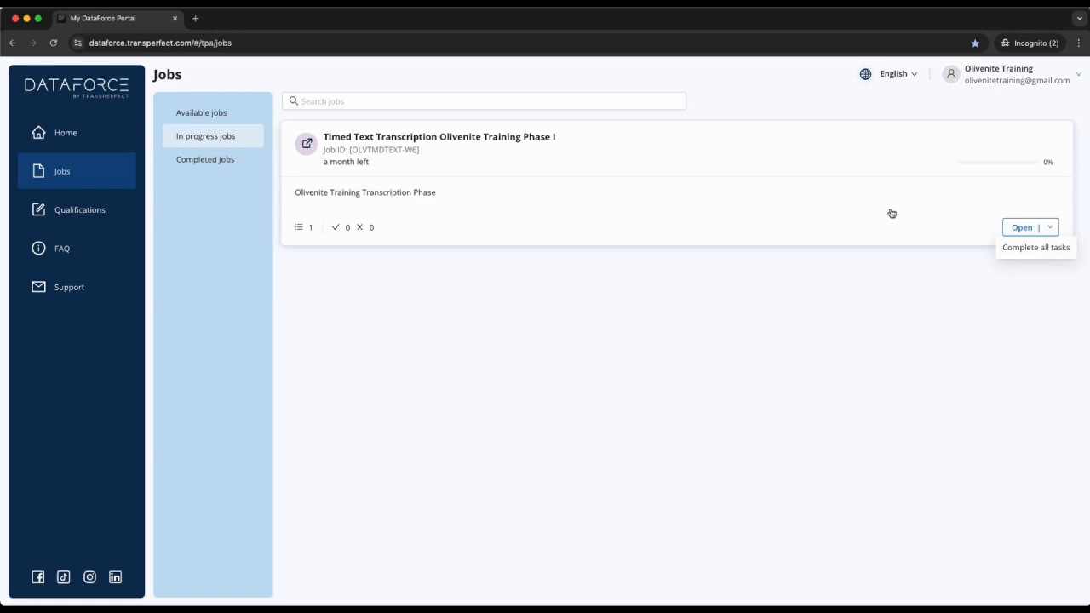
Step: Open the Timed Text Transcription Olivenite Training Phase I job
left_click(1023, 228)
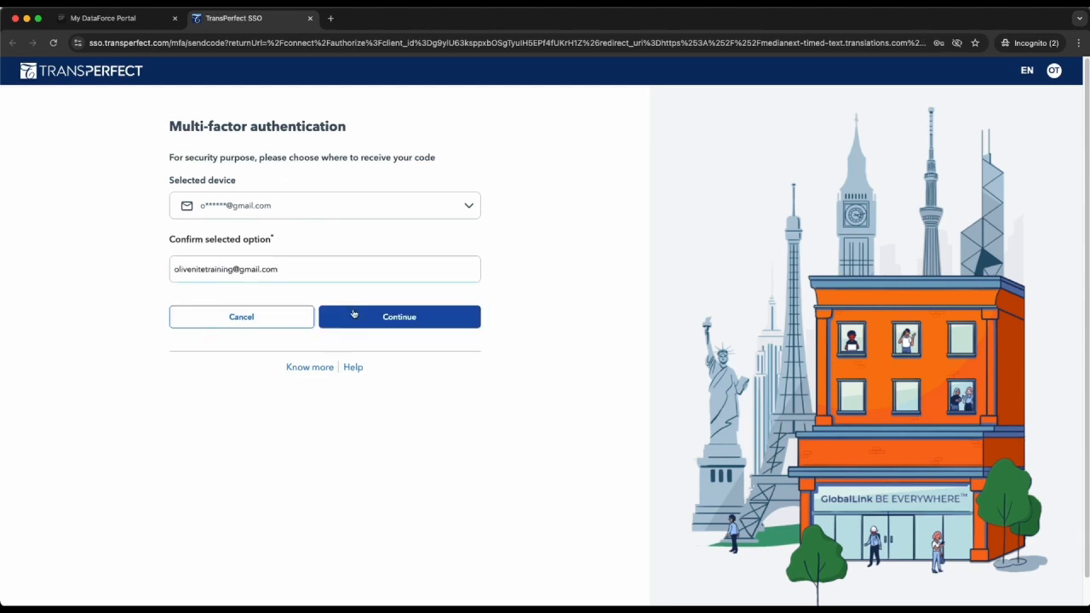
Step: Send the verification code by e-mail and return to the SSO code page
left_click(356, 315)
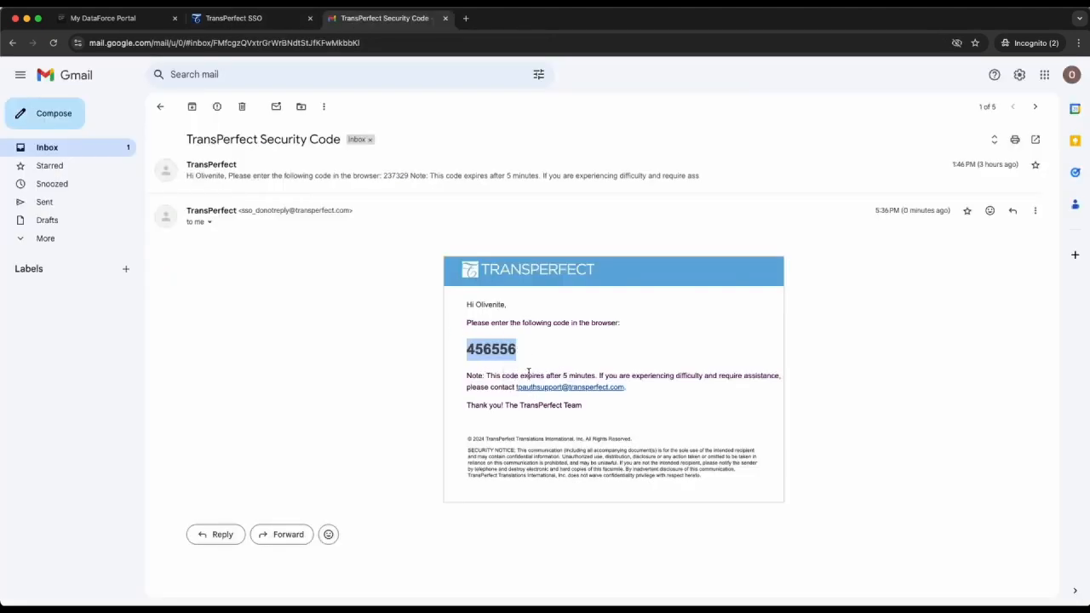
left_click(225, 18)
Step: Paste the emailed security code into the verification field and submit it
left_click(311, 183)
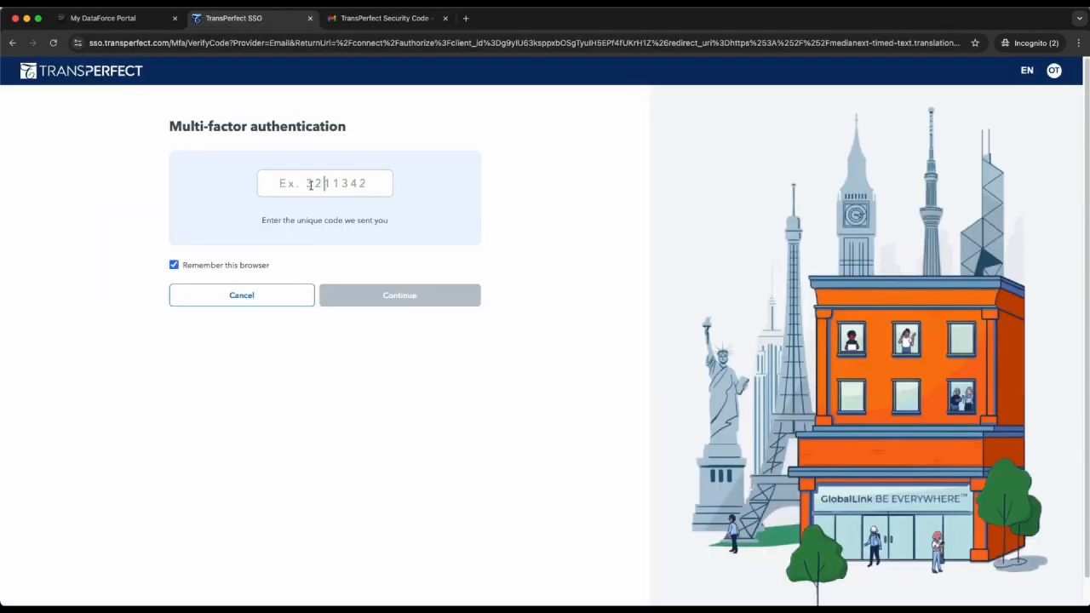
key("Return")
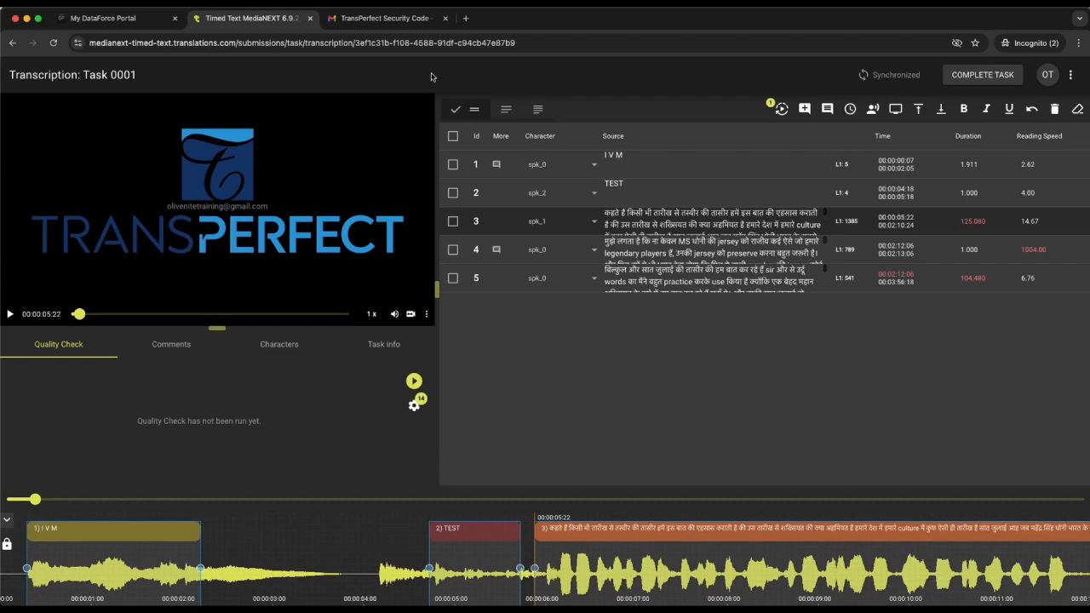
Step: Switch the subtitle table to 9 lines per subtitle
left_click(538, 111)
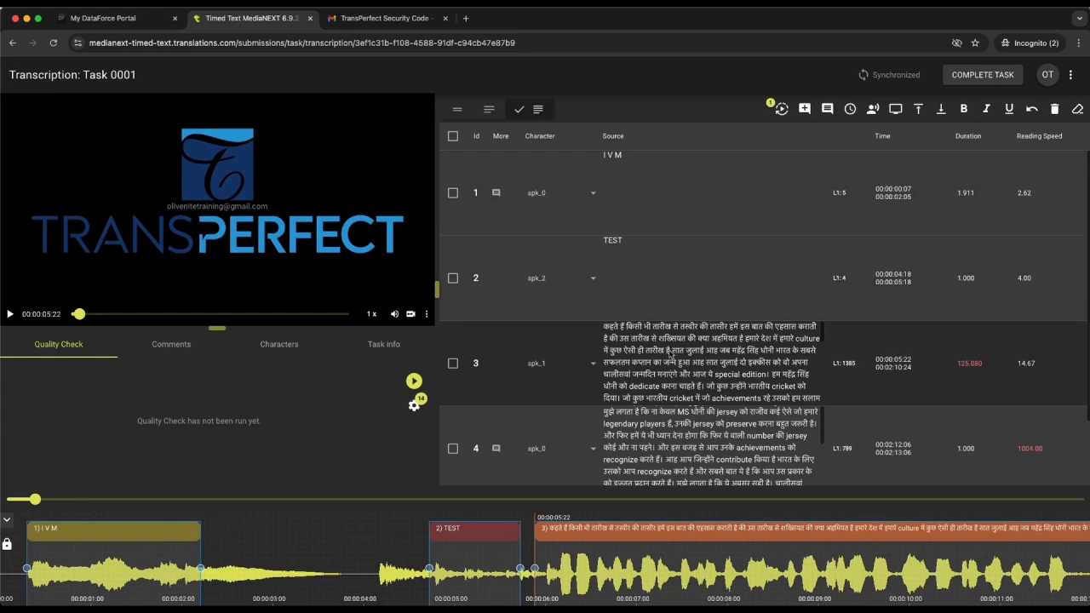
Step: Scroll through segment 3's long transcript in the Source cell to read it
scroll(670, 351, "down", 10)
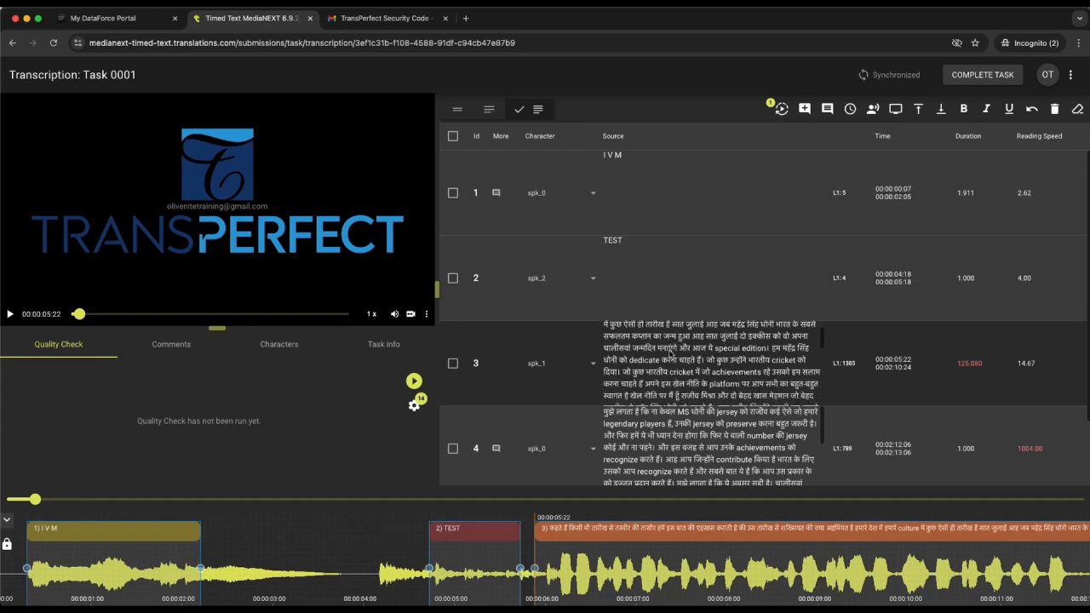
scroll(670, 357, "down", 10)
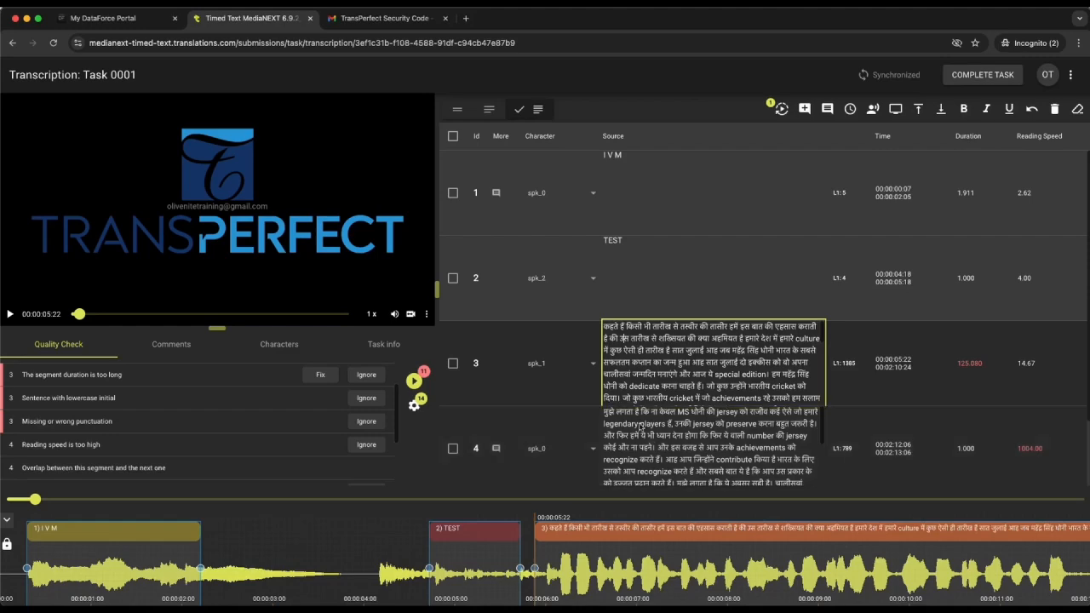
Step: In segment 3, delete 'तारीख', paste a copied 'जुलाई' inside 'आह', then jump to 00:00:43:19
left_click(649, 435)
left_click(650, 364)
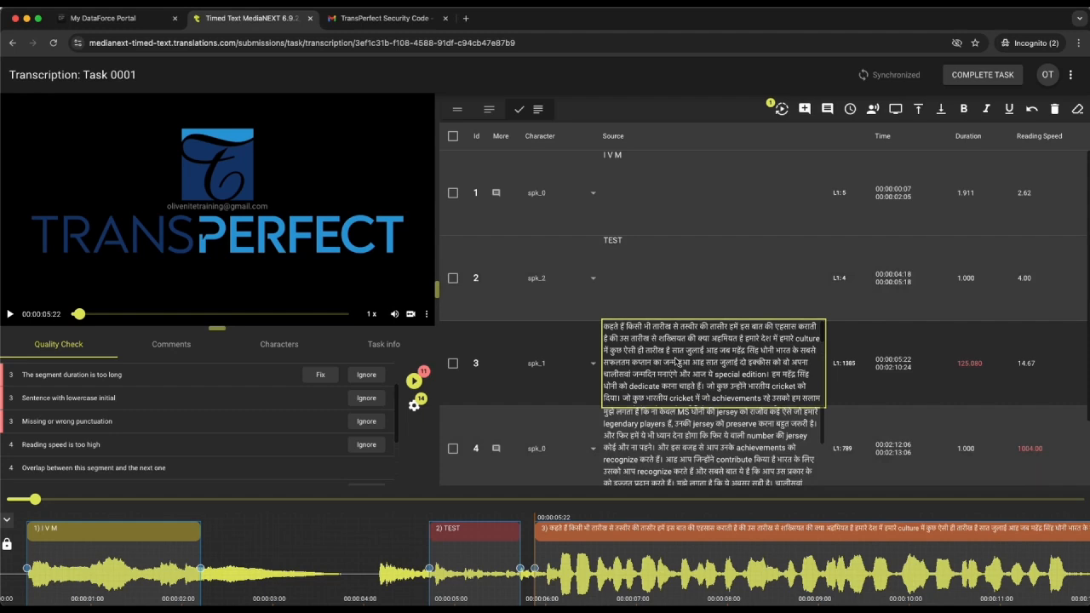
key("BackSpace")
key("BackSpace")
key("BackSpace")
key("BackSpace")
key("BackSpace")
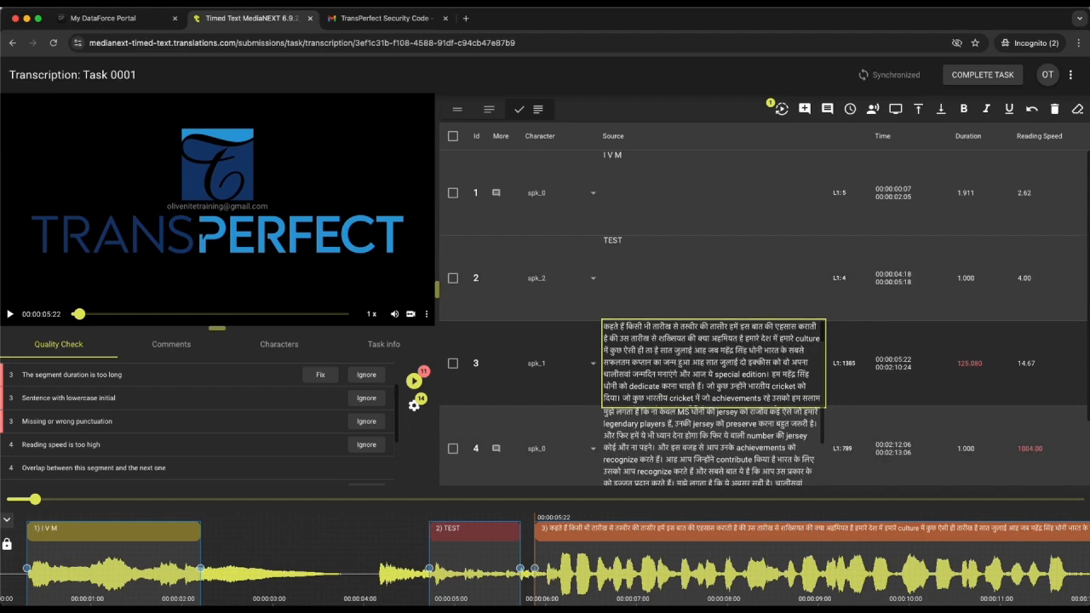
double_click(680, 353)
key("super+c")
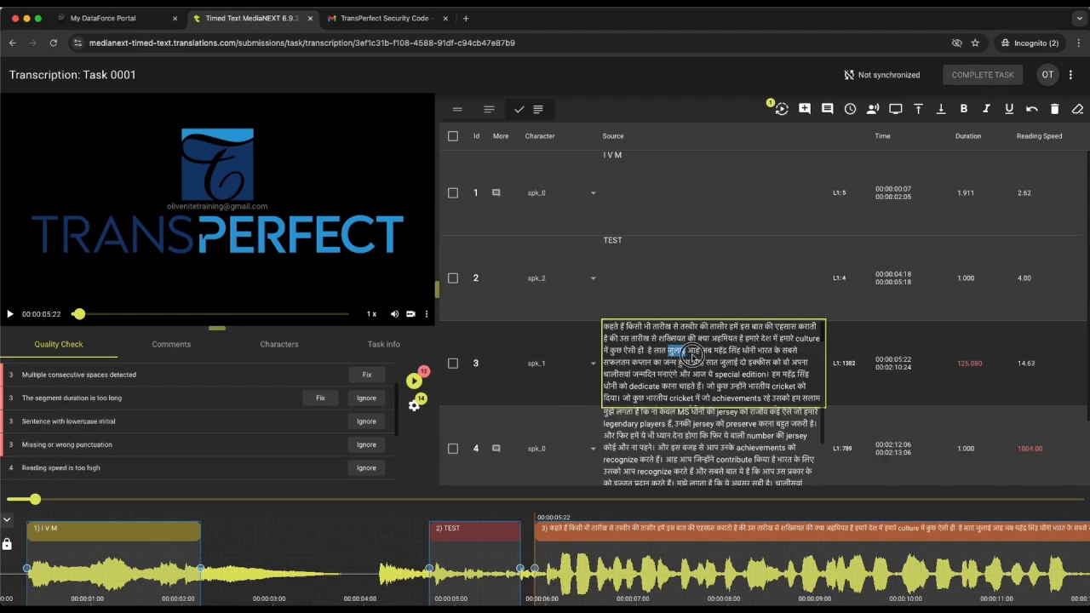
left_click(695, 353)
key("super+v")
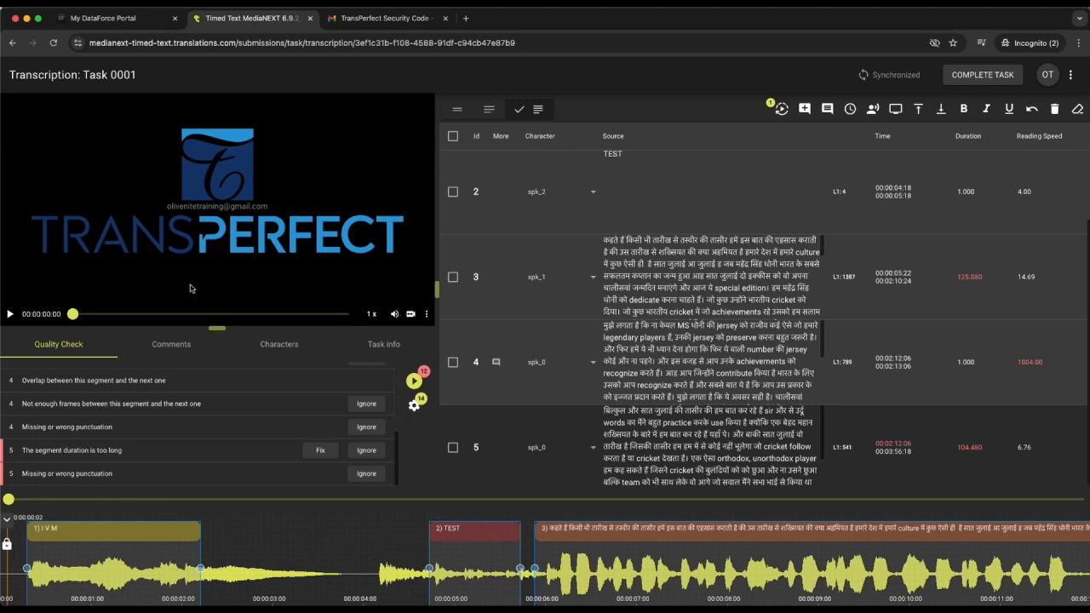
left_click(122, 315)
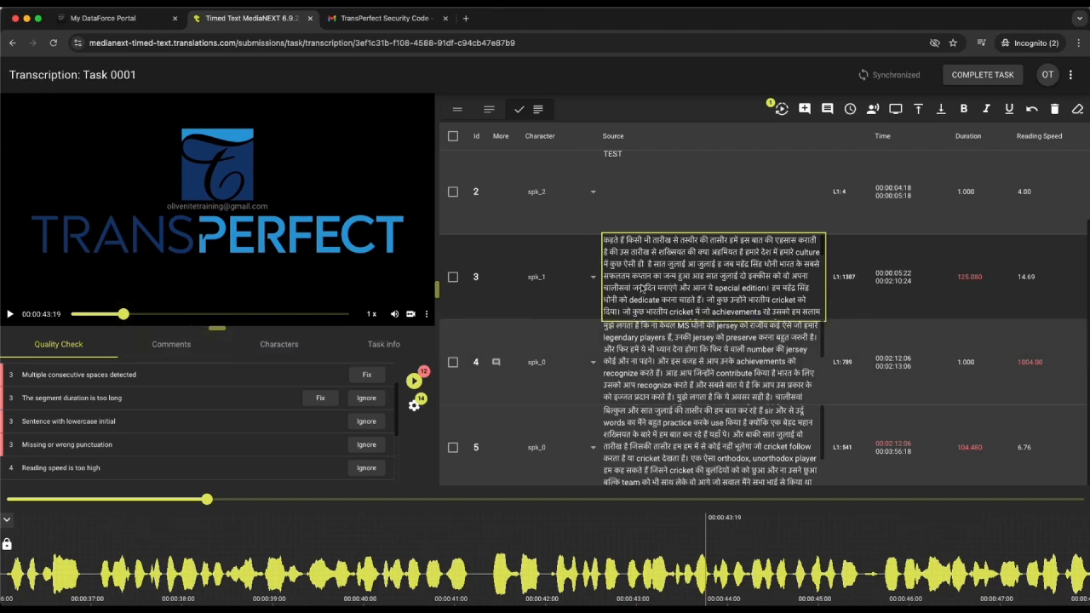
Step: Insert an empty subtitle at 00:00:43:19 and open its Character dropdown
left_click(805, 110)
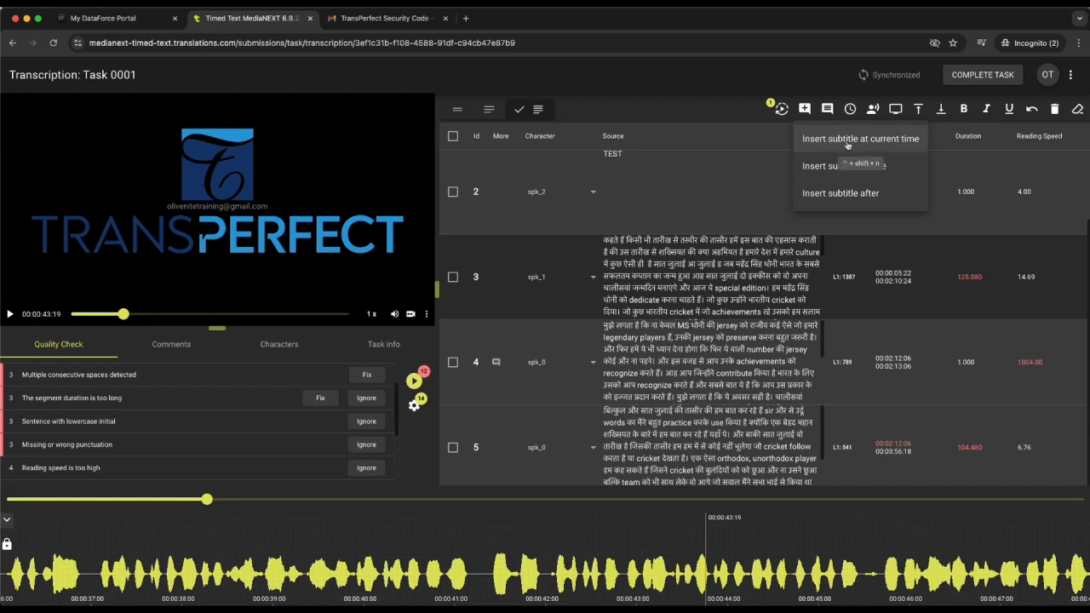
left_click(858, 141)
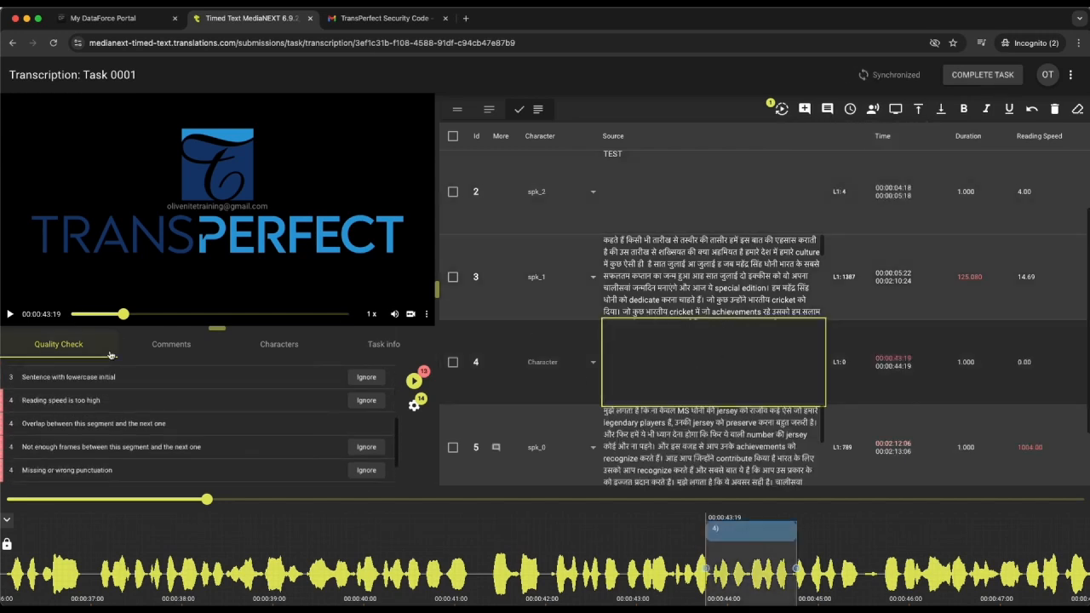
left_click(552, 371)
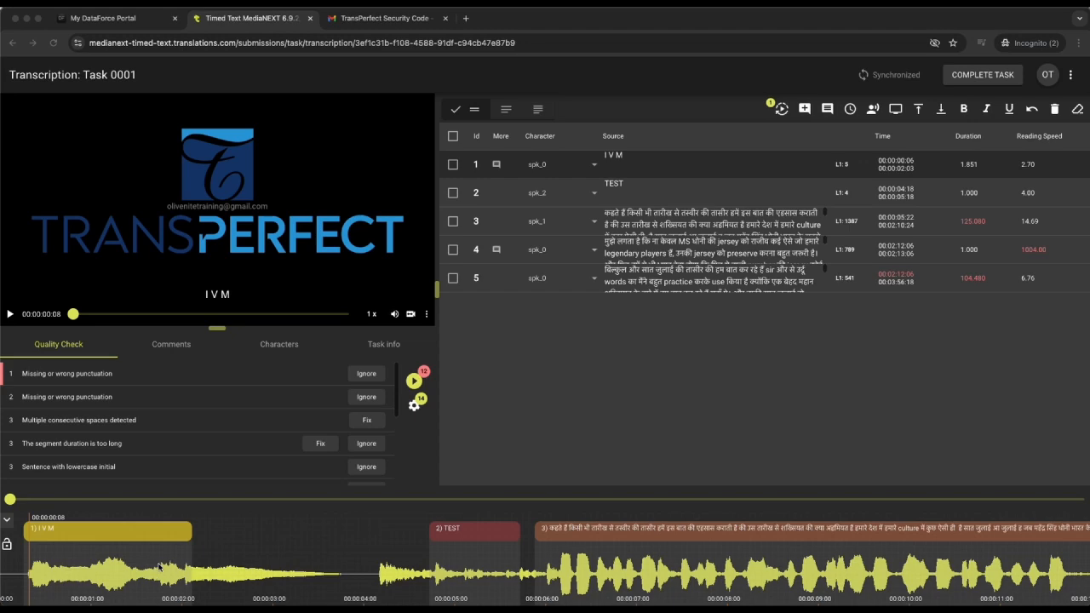
Step: Unlock the waveform and retime the I V M cue to 00:00:00:07–00:00:03:20
left_click(8, 544)
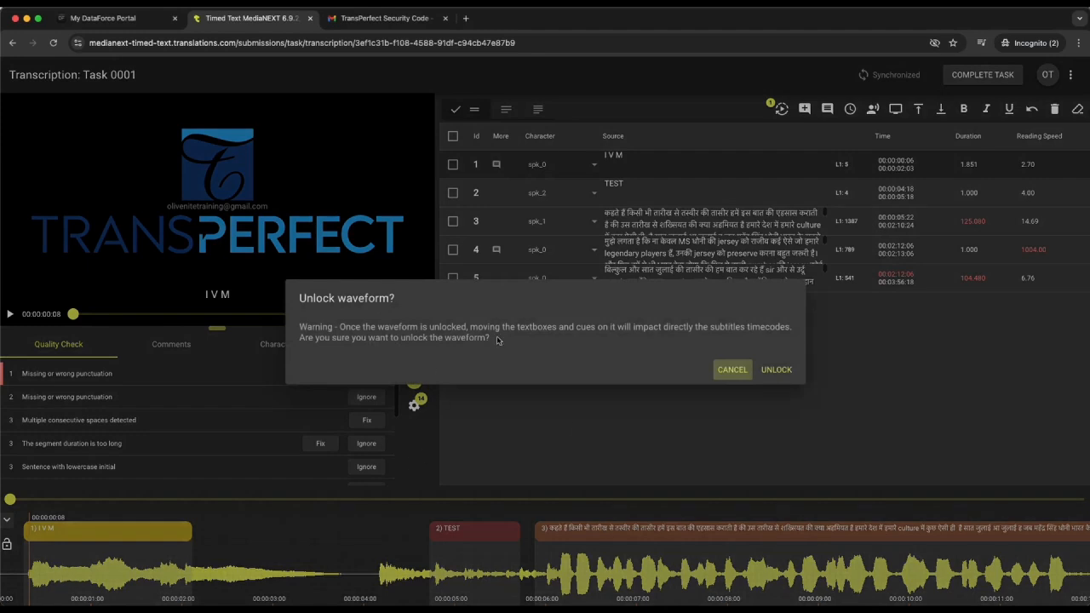
left_click(775, 371)
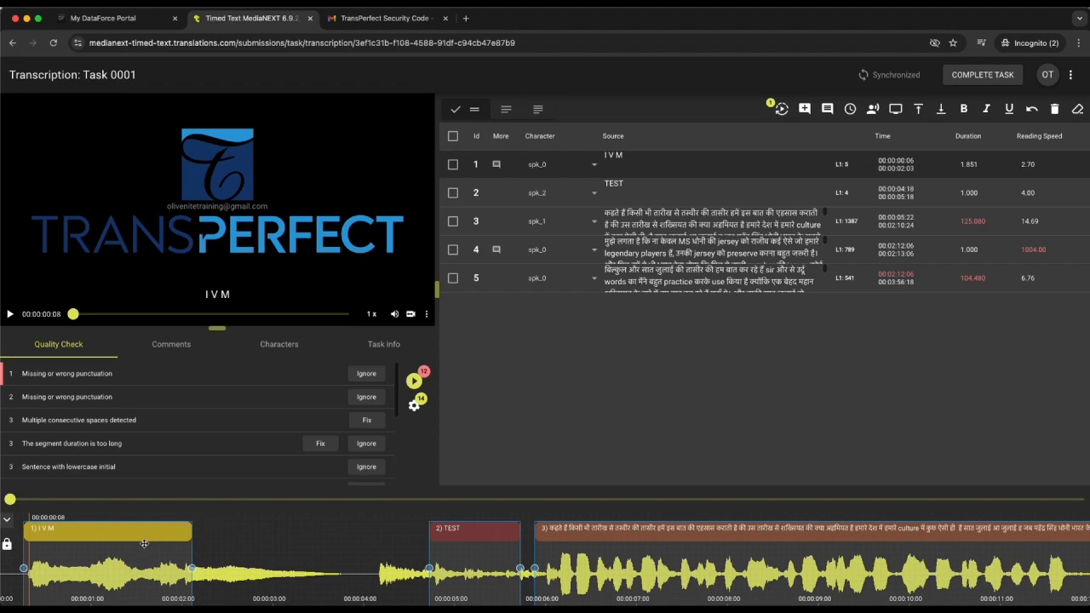
left_click(114, 540)
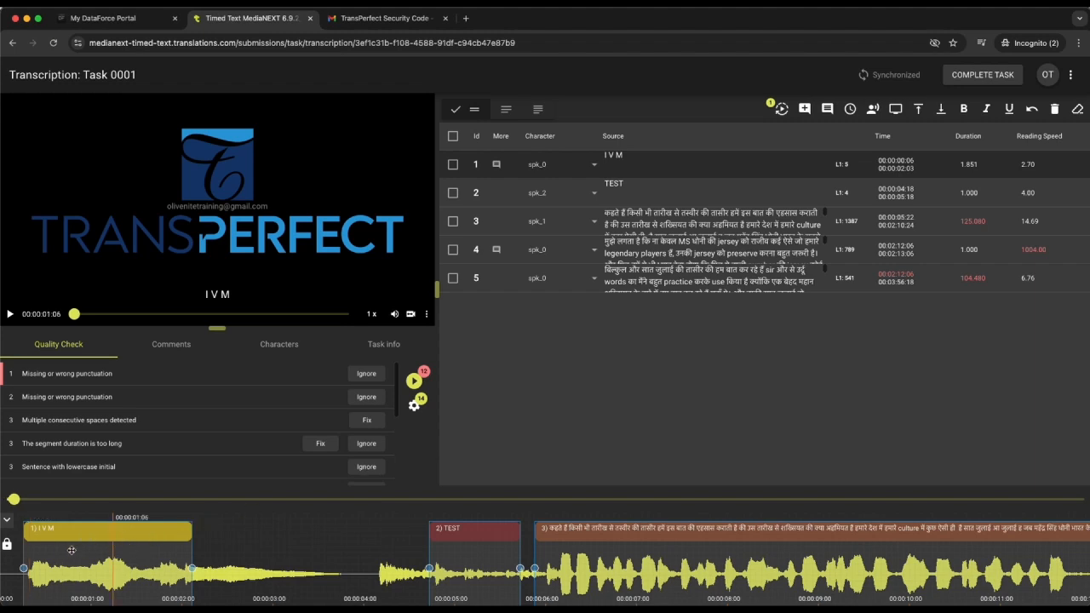
left_click(127, 526)
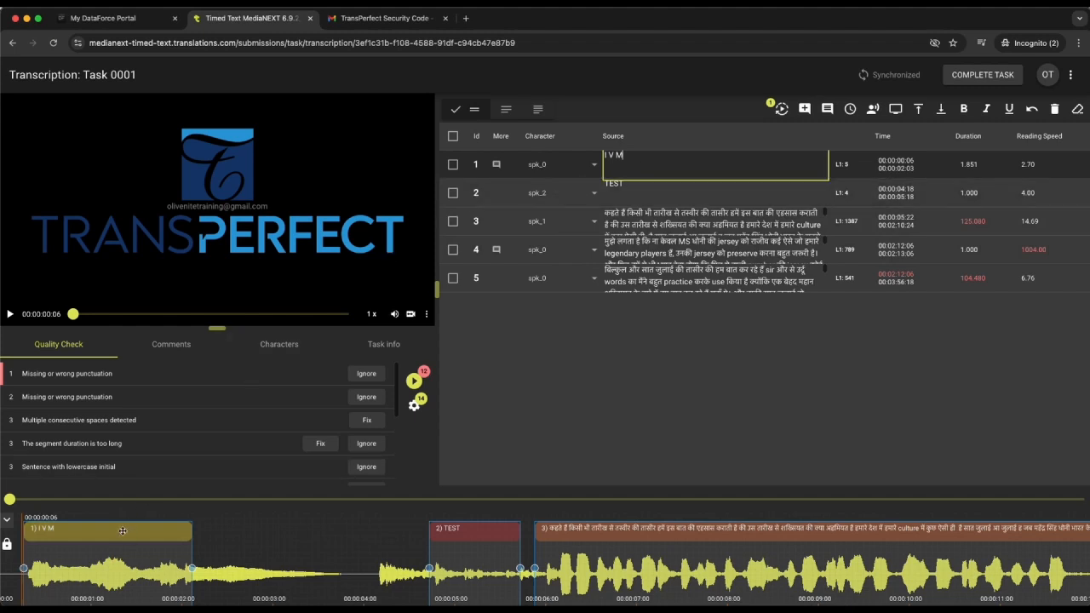
left_click_drag(26, 566, 69, 565)
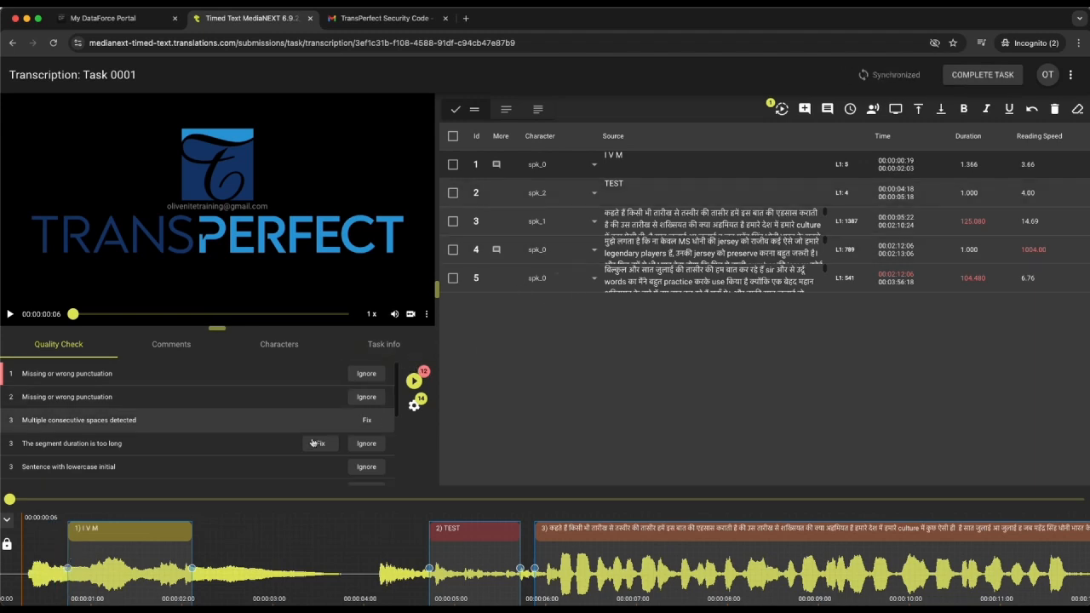
left_click_drag(191, 569, 151, 570)
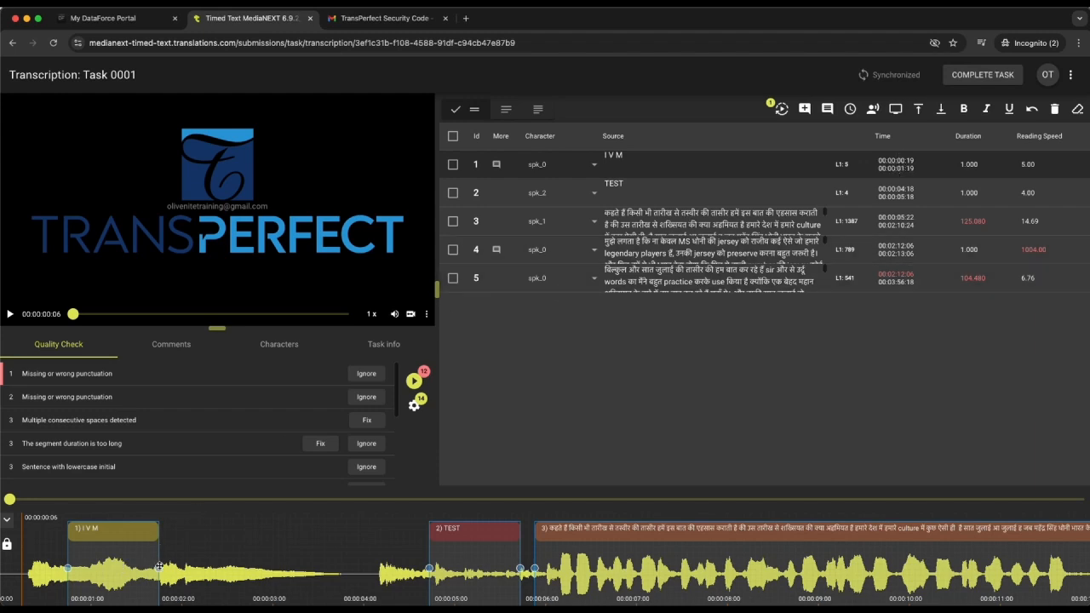
left_click_drag(160, 567, 346, 567)
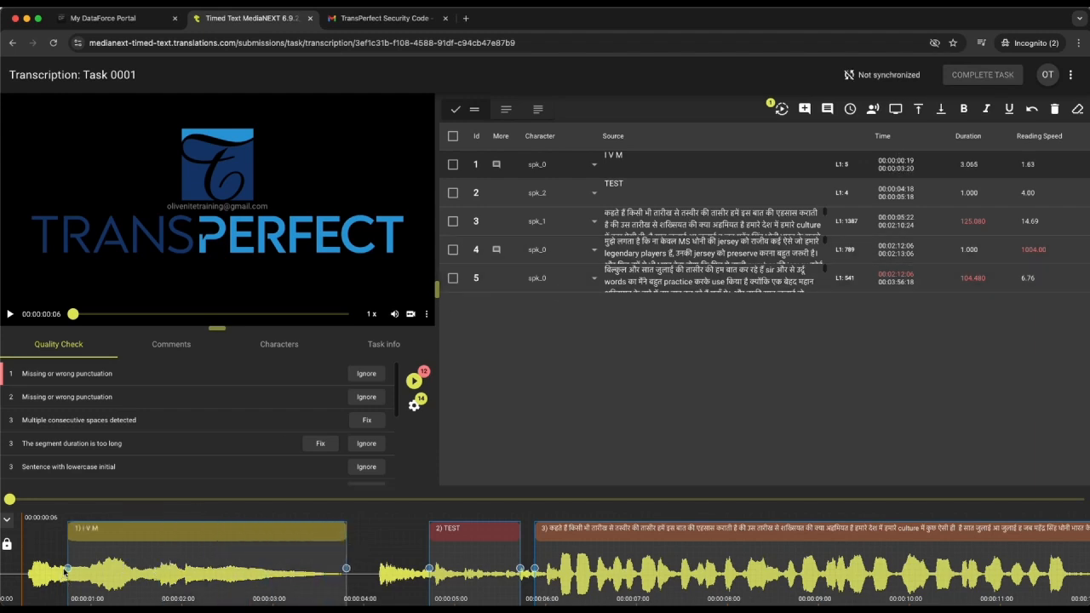
left_click_drag(67, 567, 25, 568)
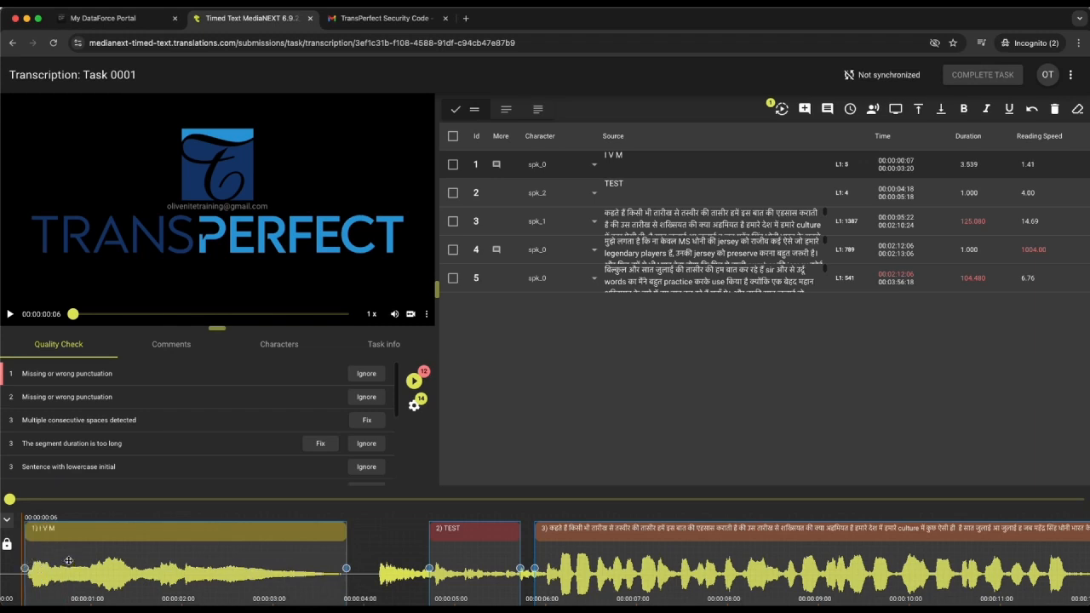
Step: Play back the retimed I V M cue, returning to 00:00:01:15
key("space")
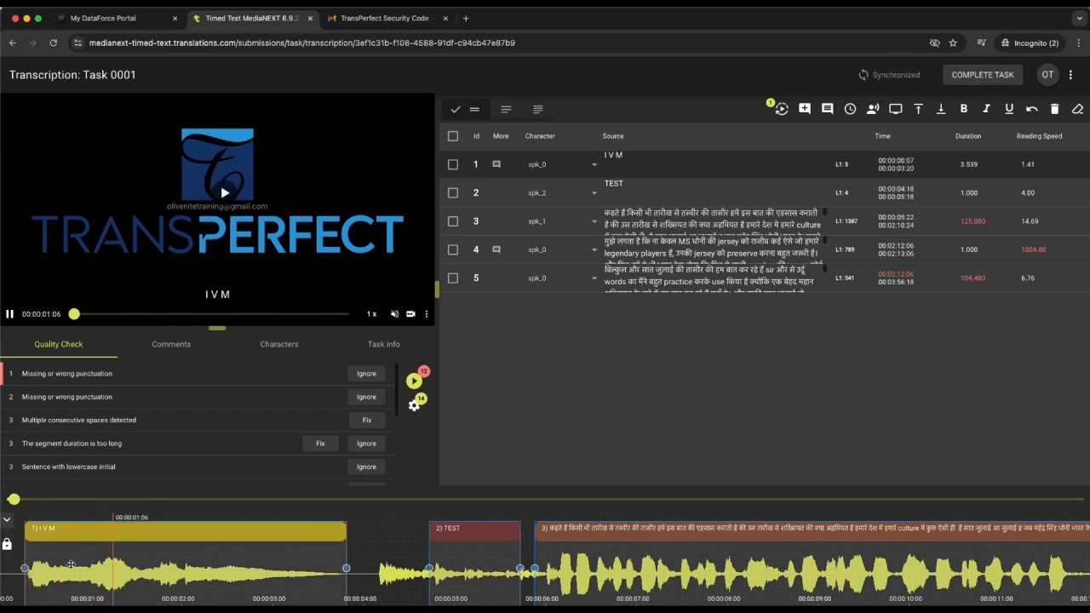
key("space")
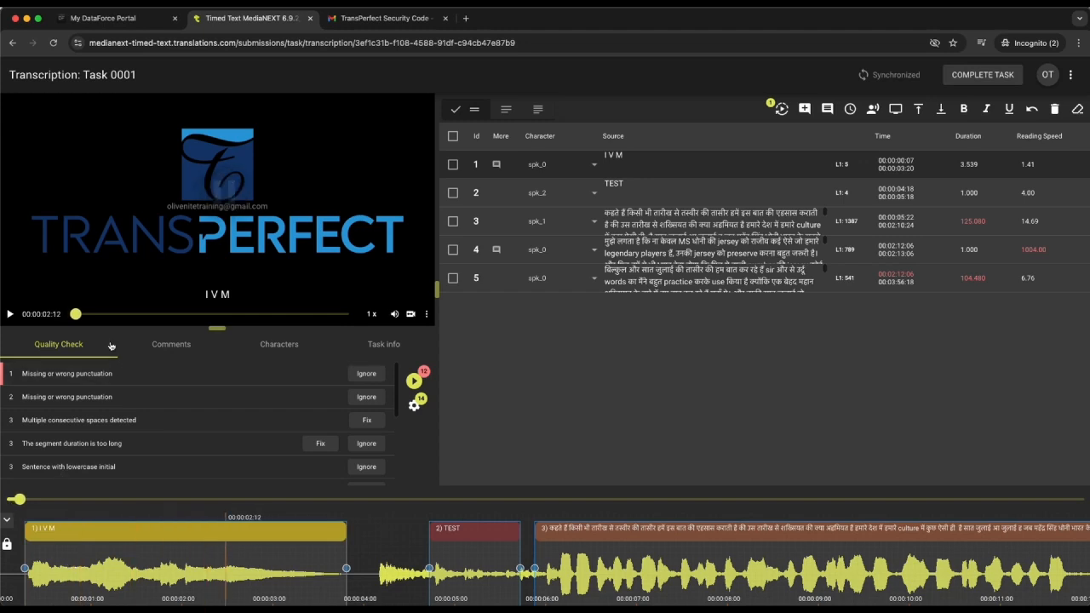
key("space")
key("space")
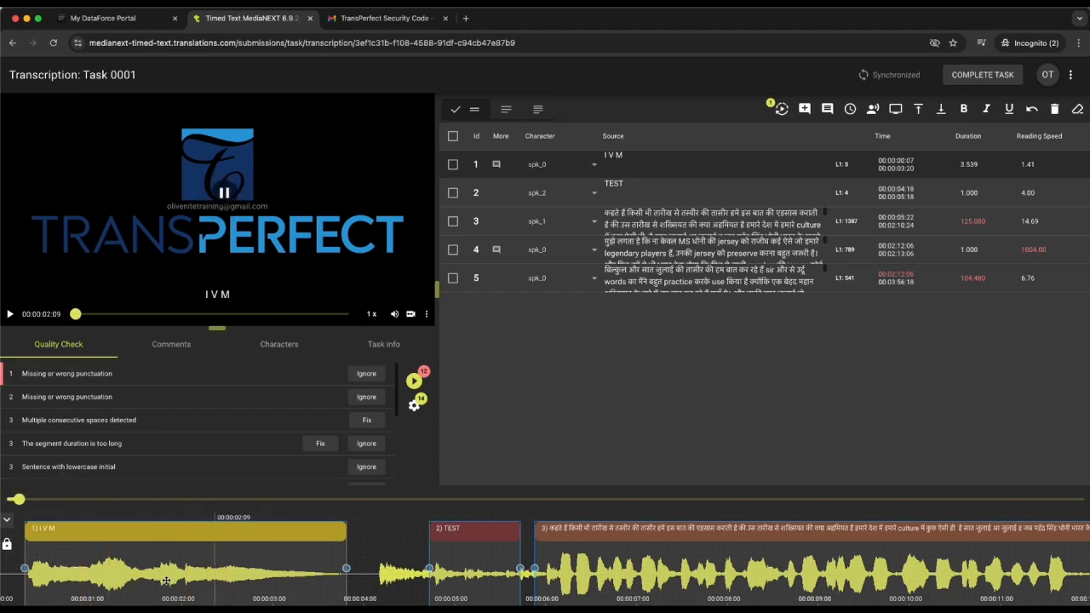
left_click(147, 570)
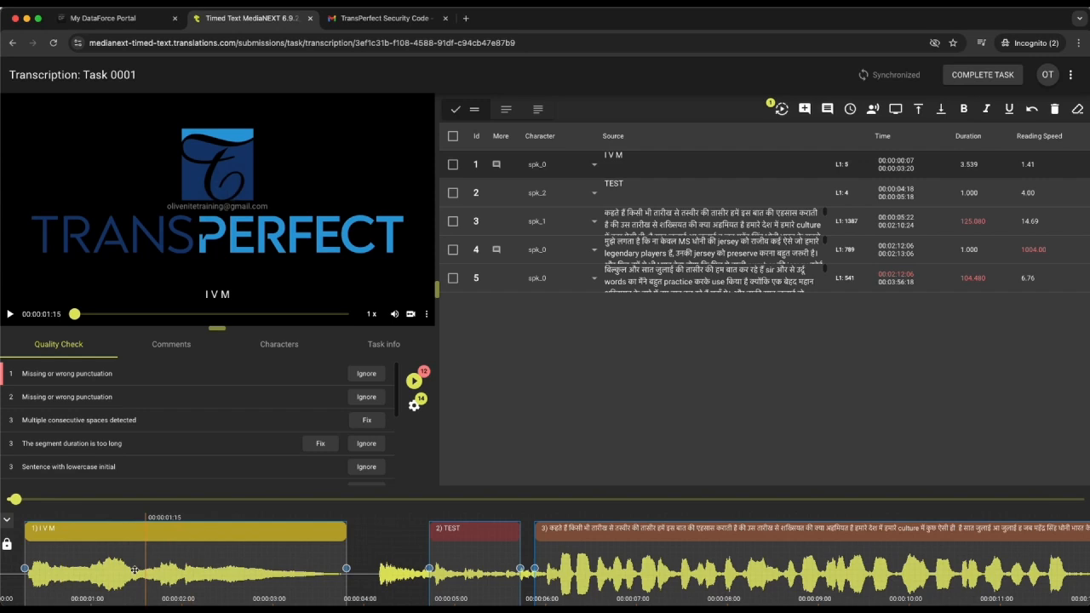
scroll(134, 571, "down", 3)
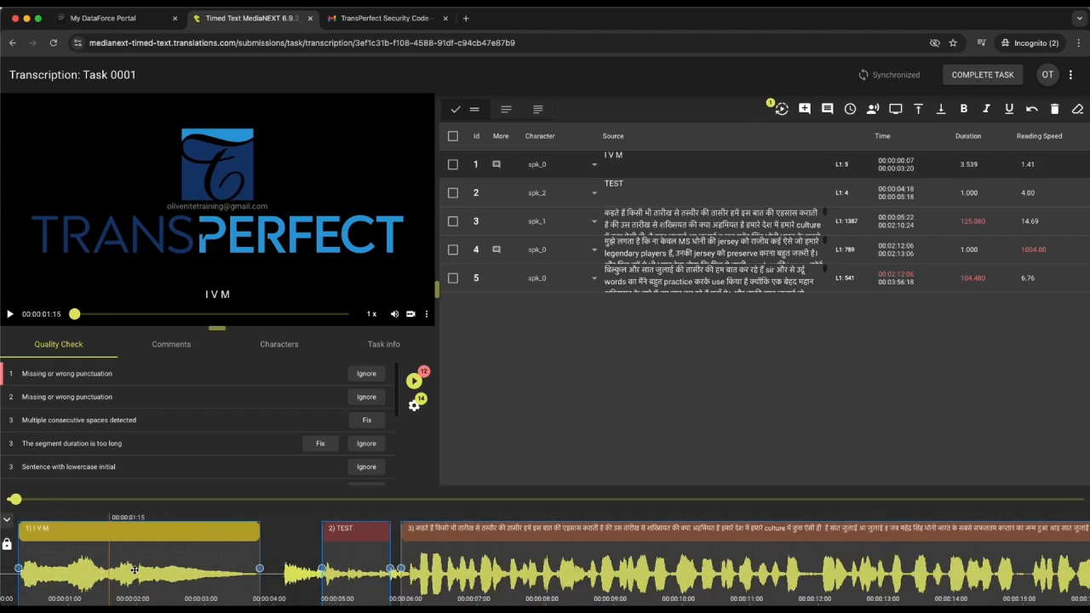
Step: Zoom in on the waveform
scroll(134, 570, "up", 3)
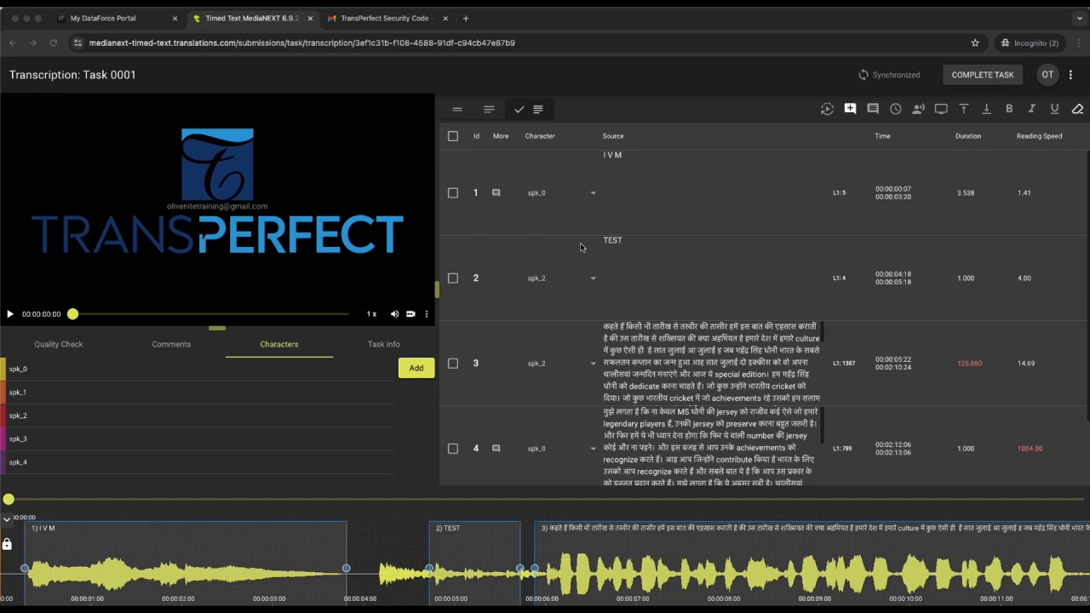
Step: Add speakers spk_5 and spk_6 to the character list, bringing it to seven
left_click(291, 344)
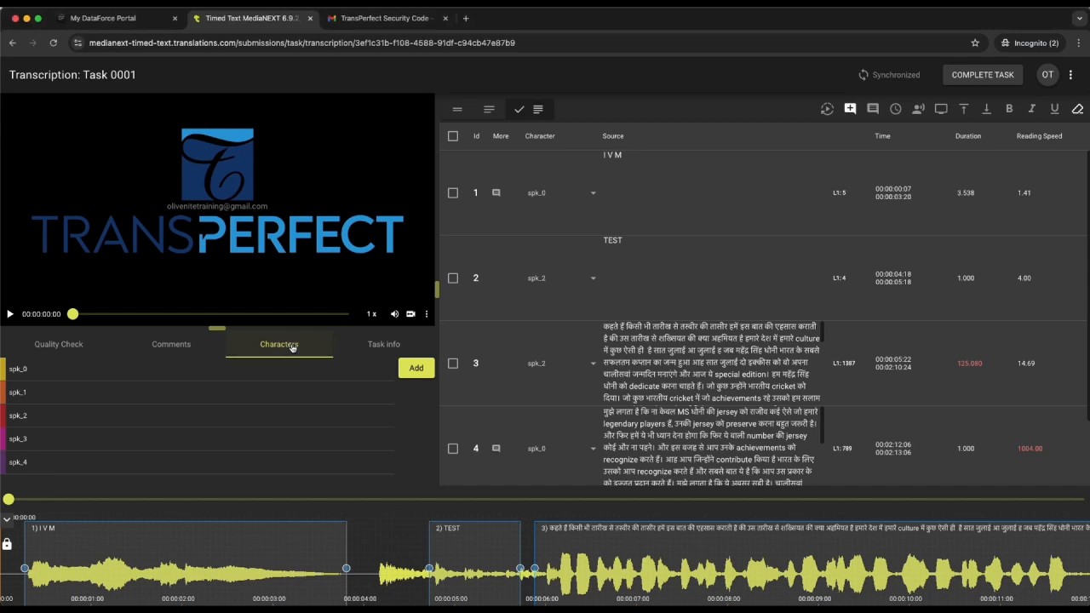
left_click(417, 369)
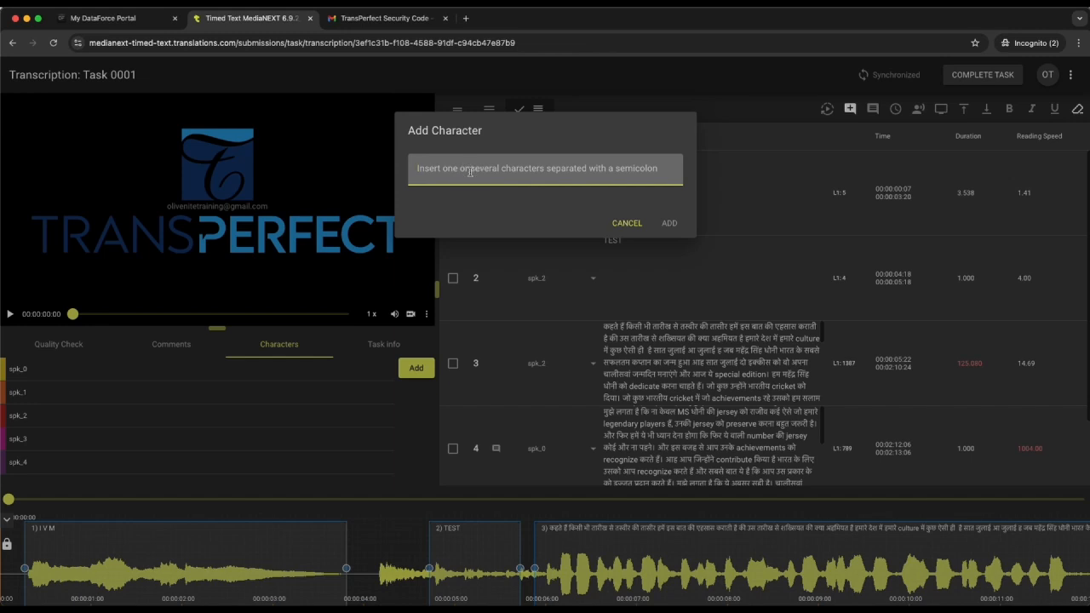
type("spk")
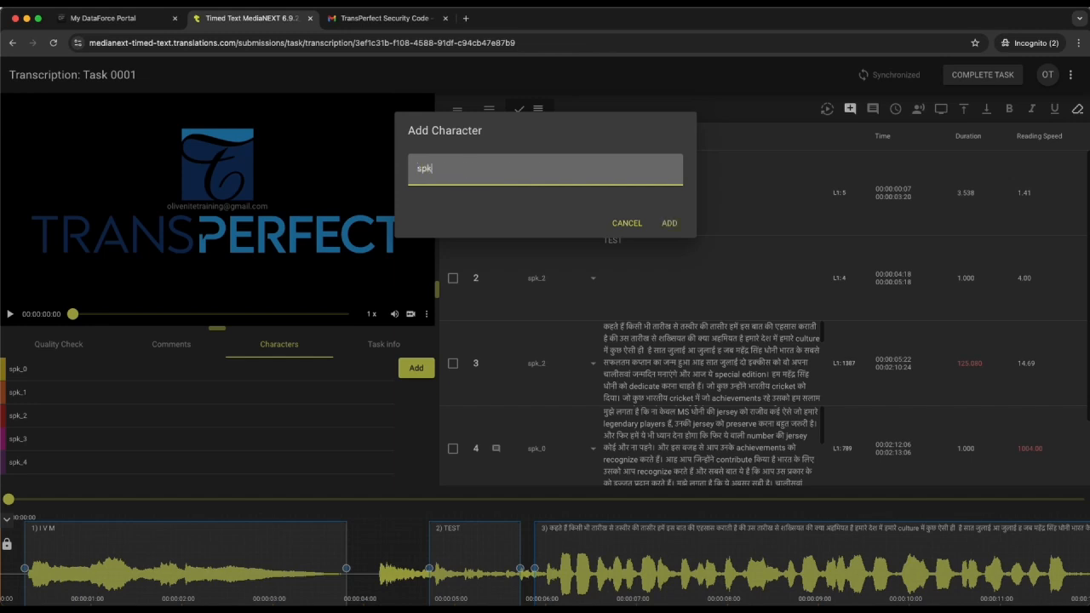
type("_5;spk_6")
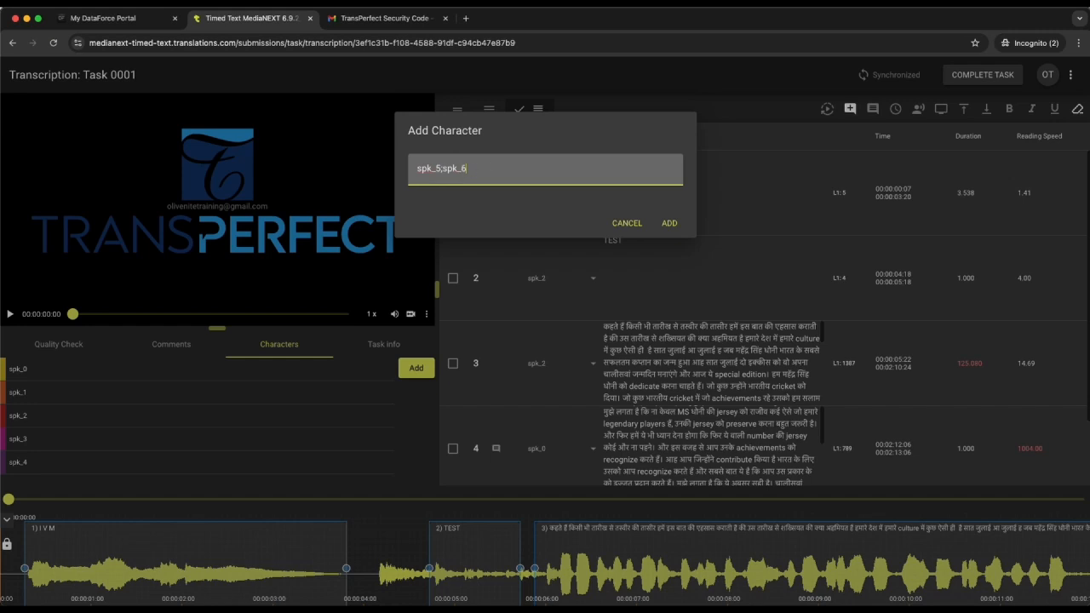
left_click(669, 223)
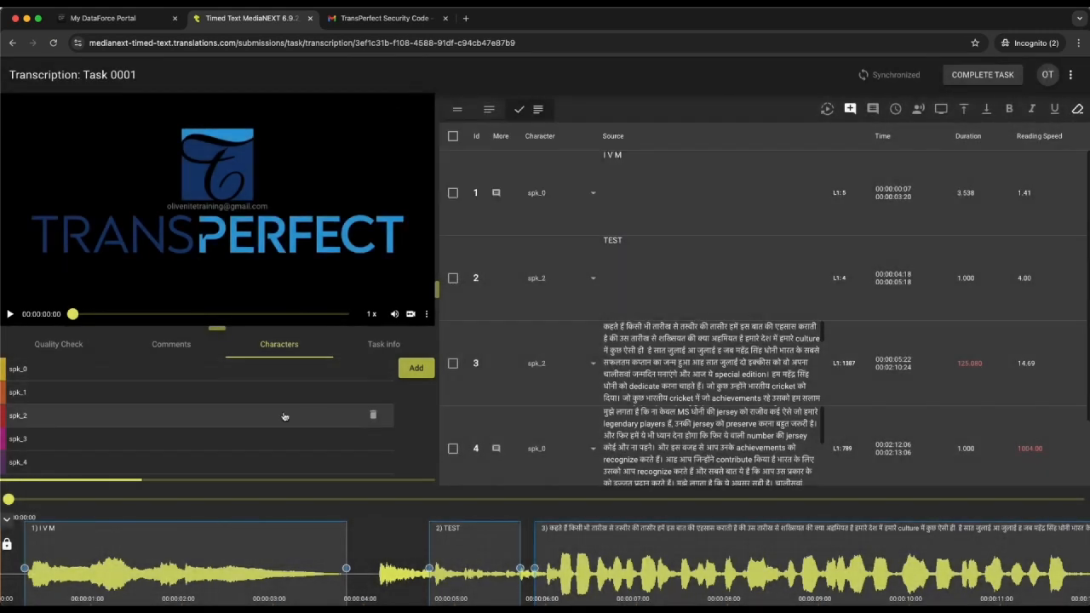
scroll(158, 445, "down", 2)
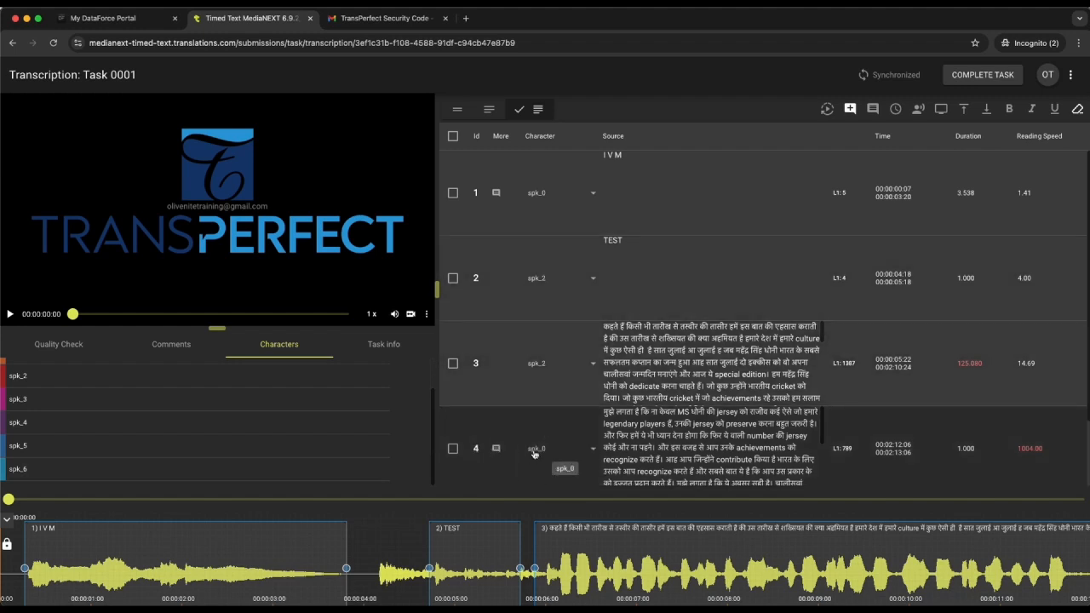
Step: Set subtitle 4's speaker to spk_6 and move to its text and audio
left_click(534, 451)
scroll(544, 425, "down", 3)
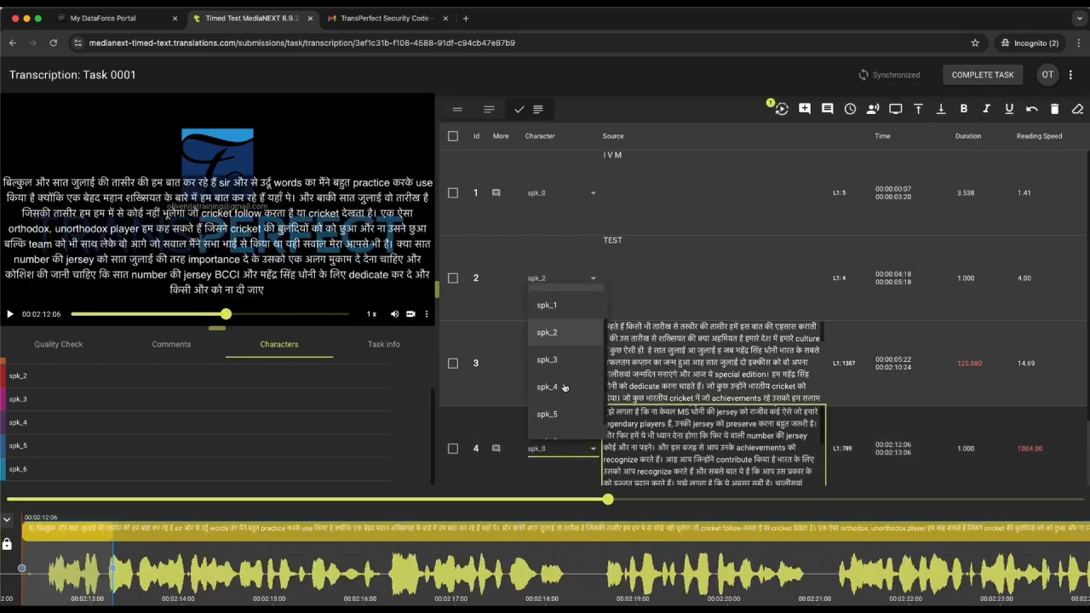
left_click(572, 416)
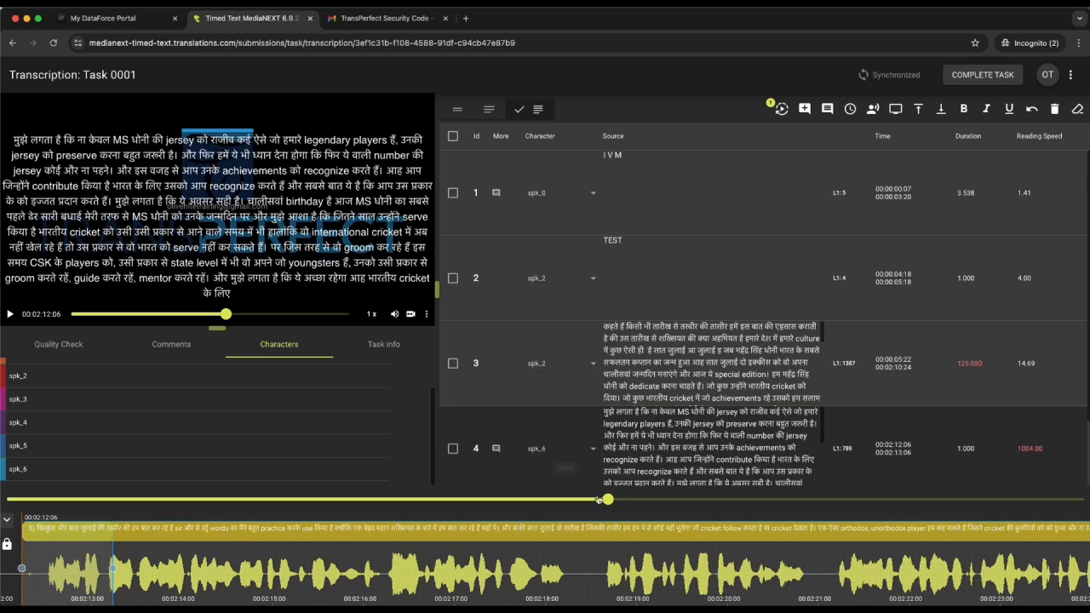
scroll(614, 525, "up", 4)
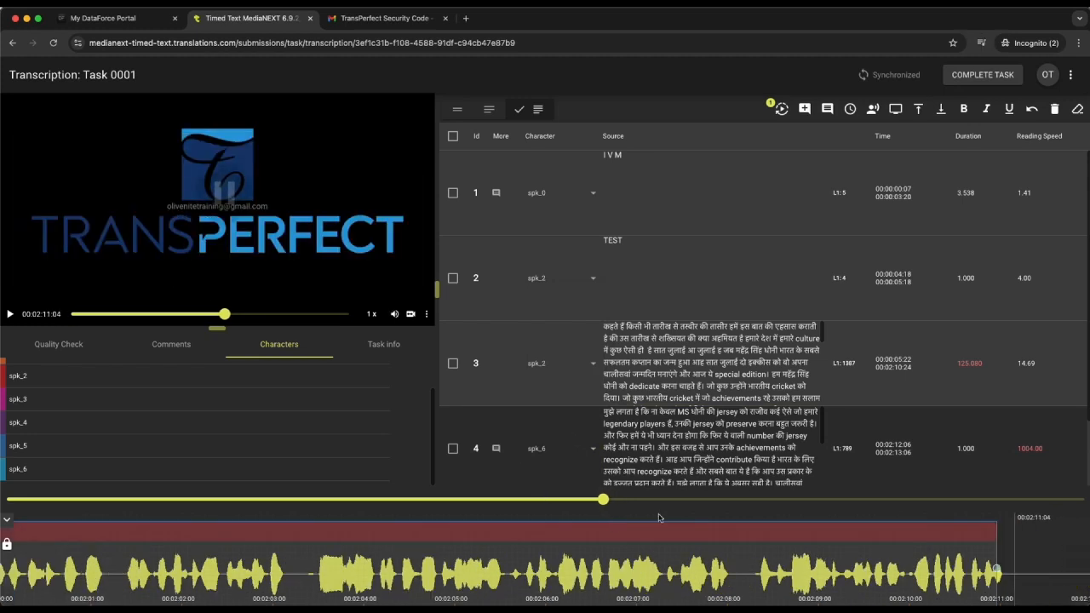
left_click(722, 447)
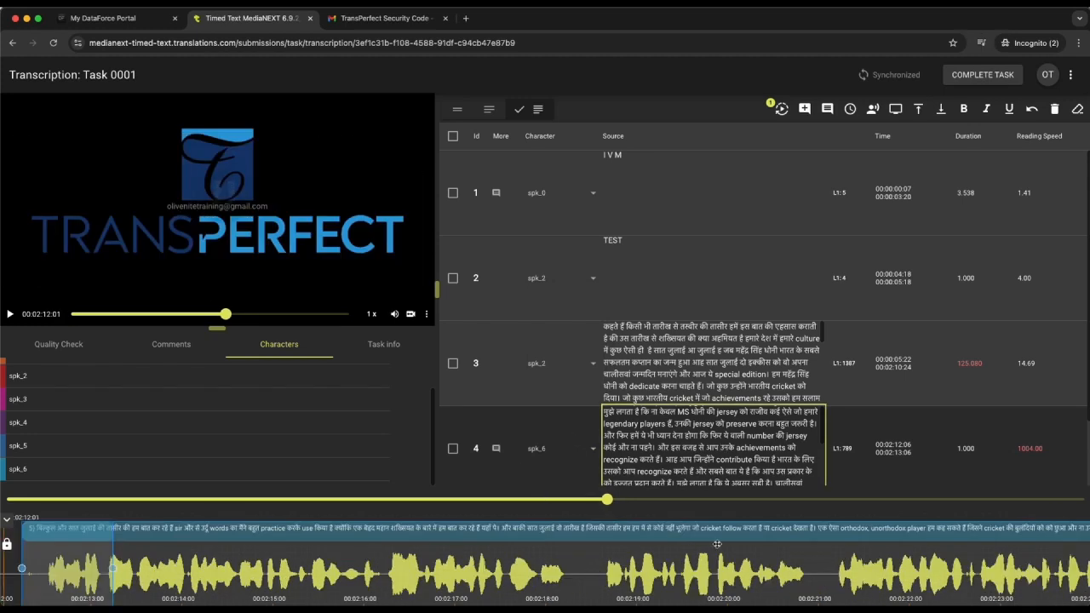
left_click(514, 501)
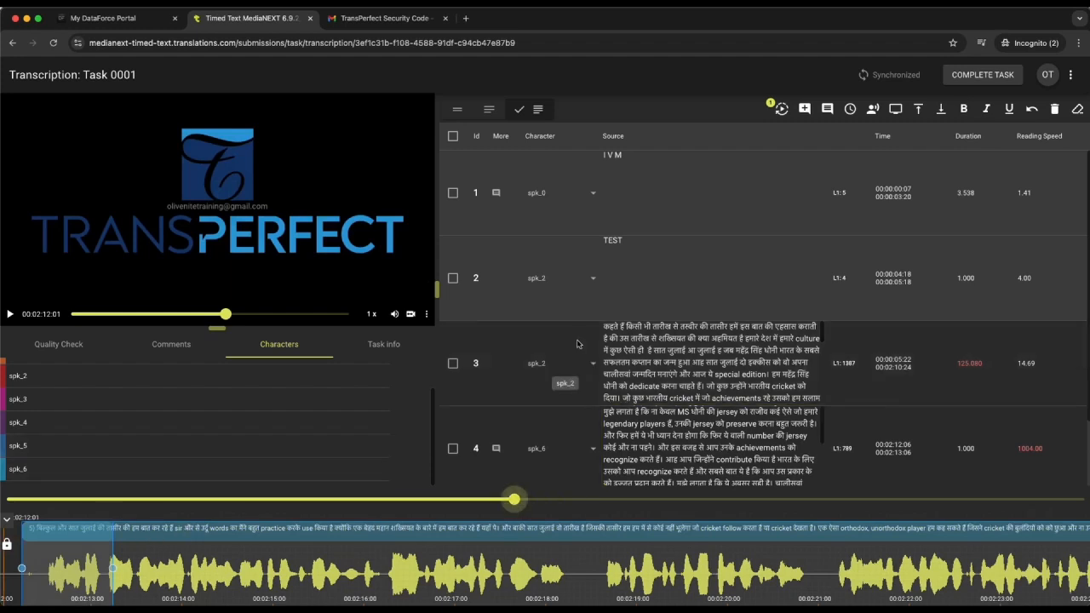
Step: Assign speaker spk_3 to row 2, the TEST subtitle, using Assign character
left_click(690, 215)
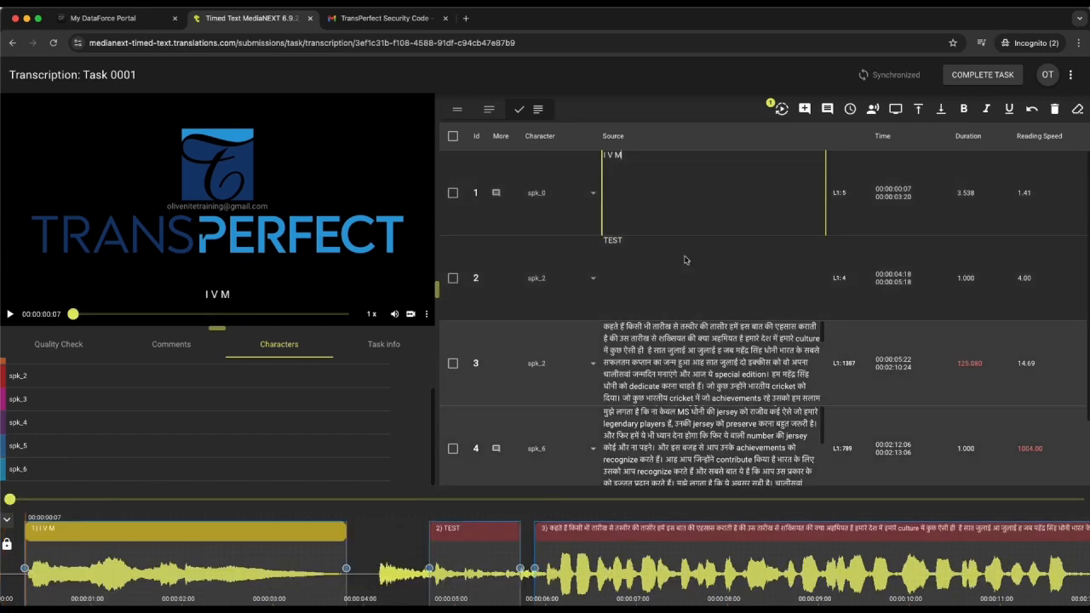
left_click(686, 278)
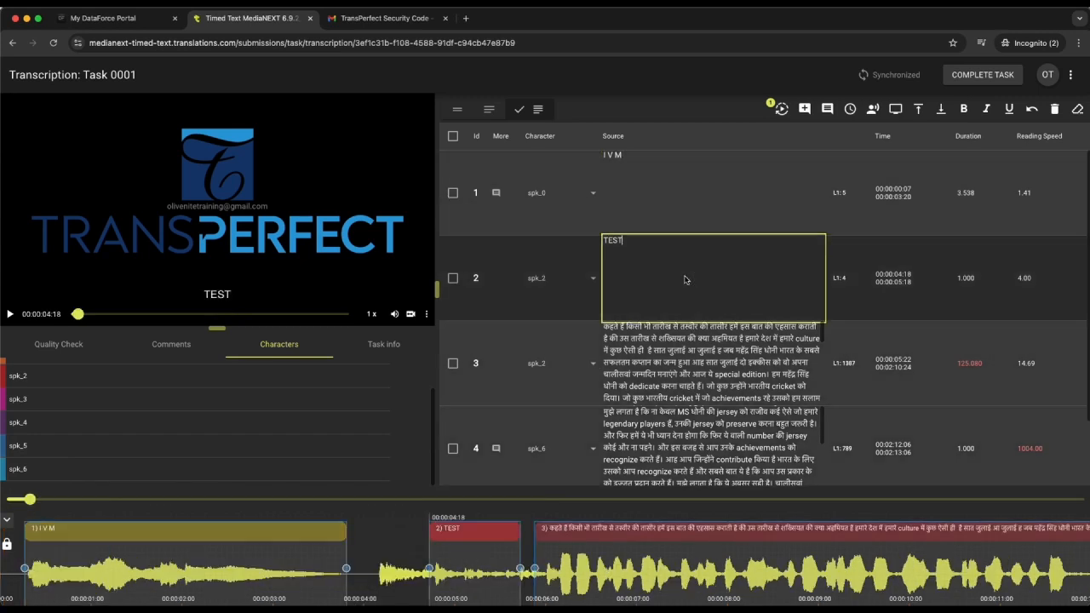
left_click(869, 119)
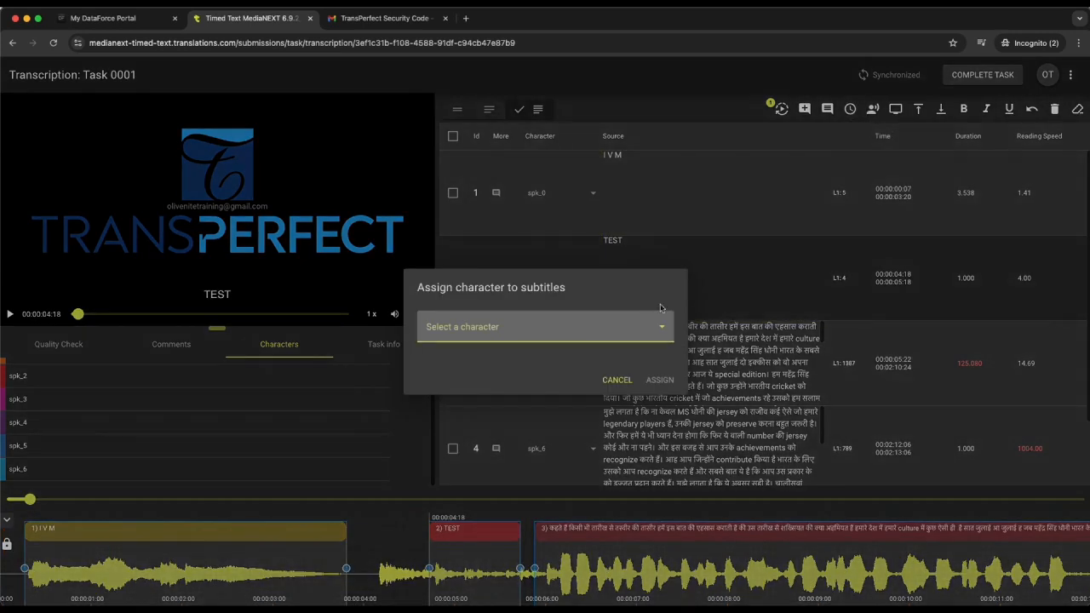
left_click(636, 325)
left_click(636, 324)
left_click(636, 325)
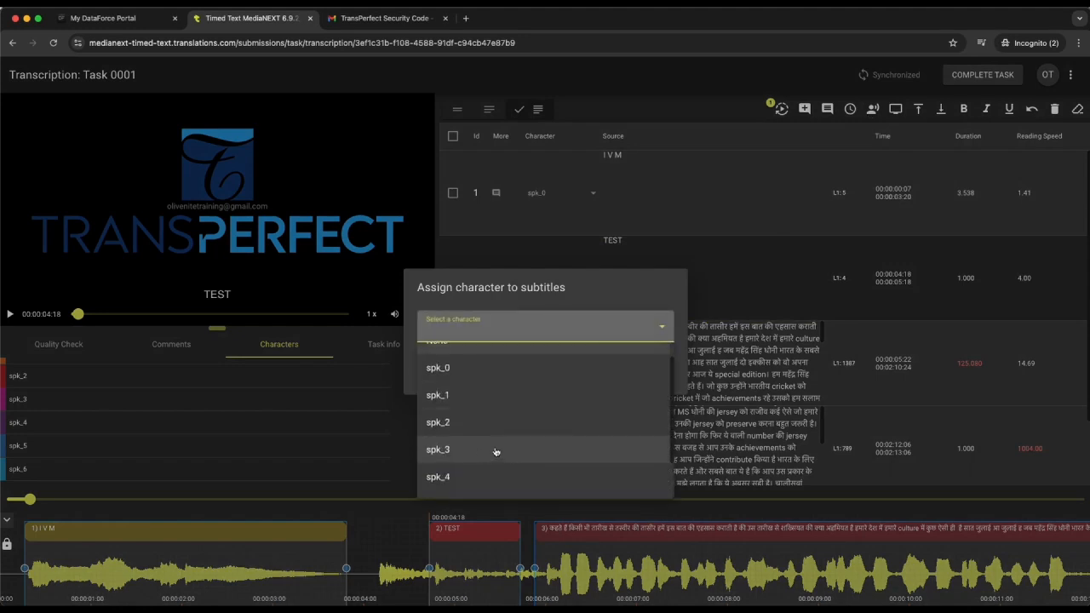
left_click(499, 450)
left_click(660, 379)
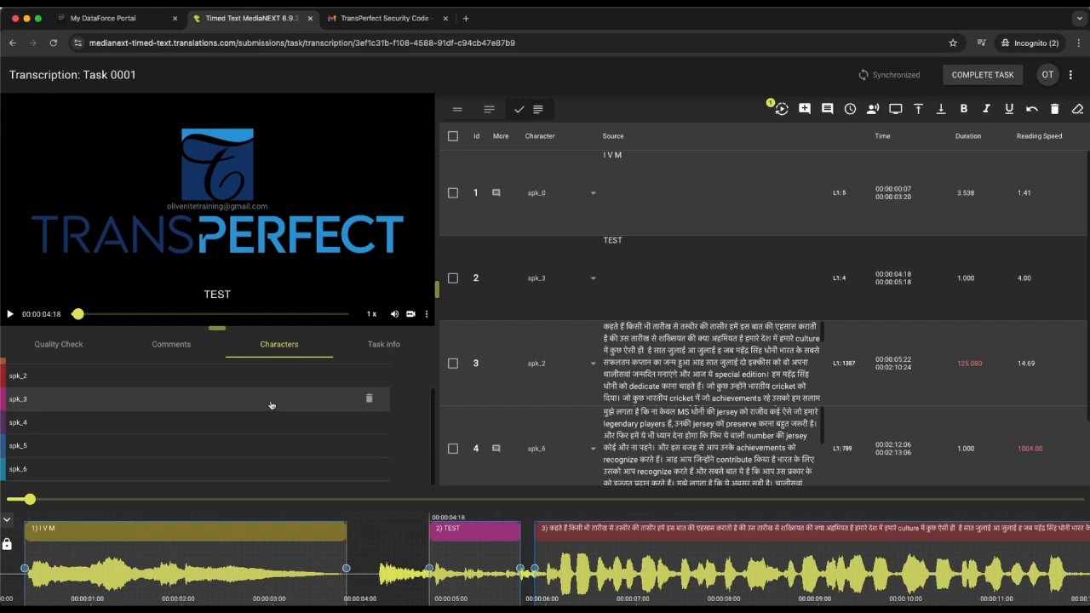
left_click(550, 356)
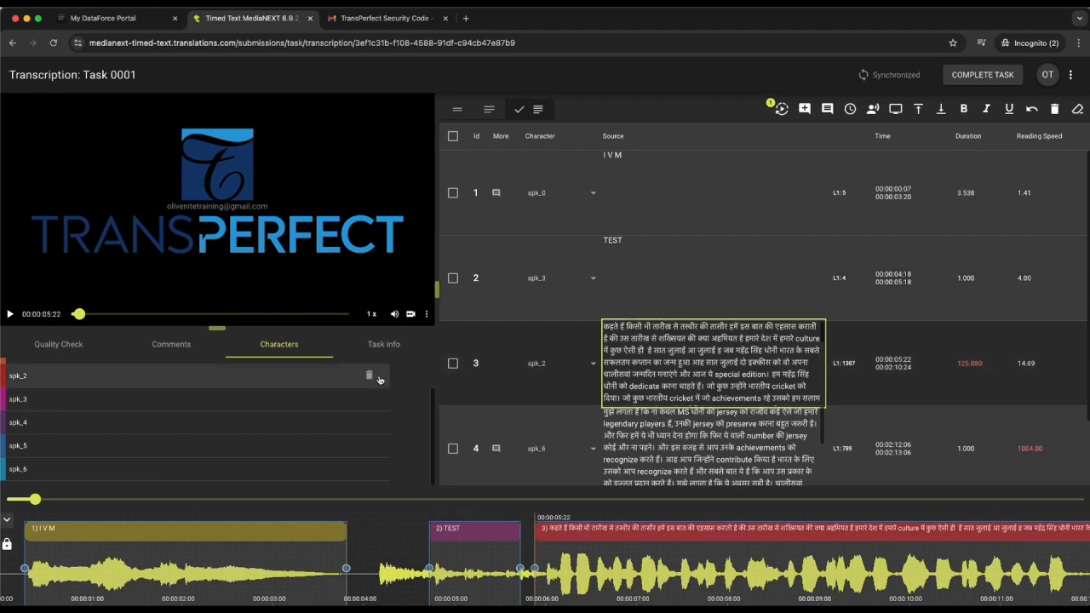
left_click(369, 376)
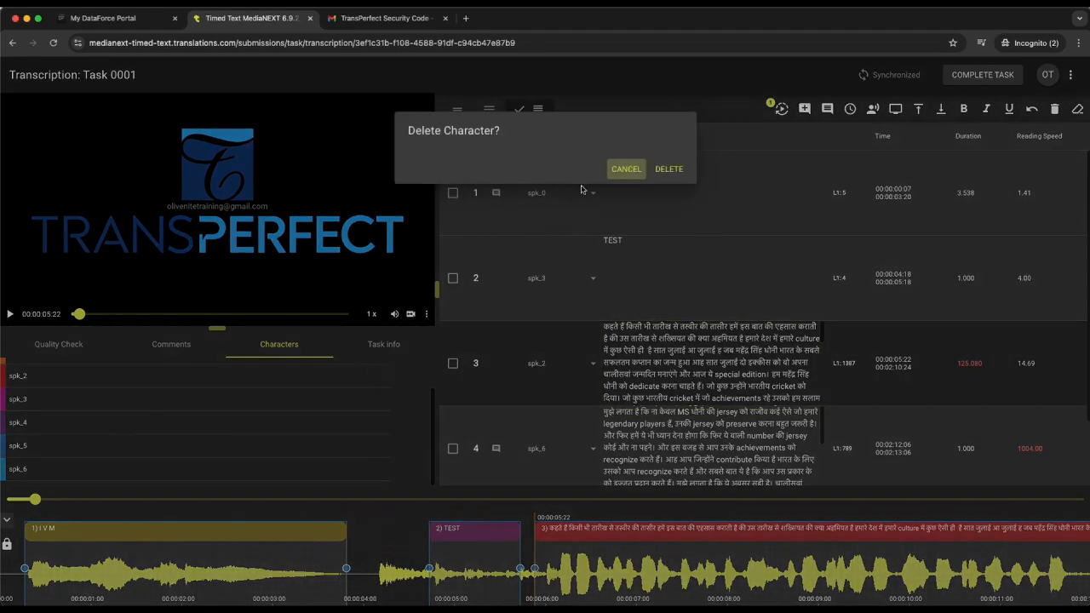
left_click(658, 169)
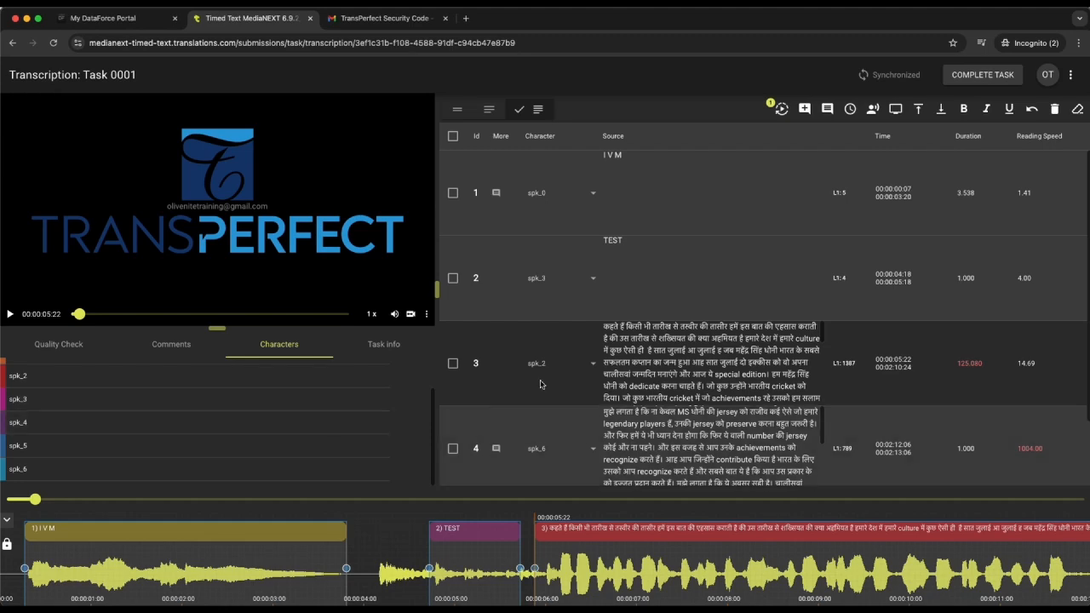
scroll(519, 408, "down", 1)
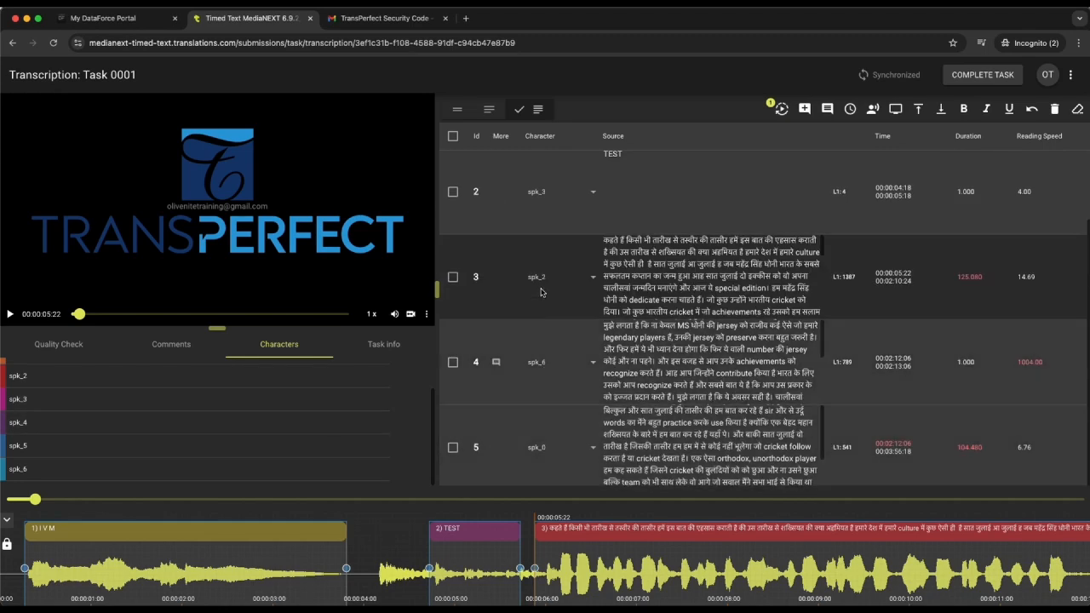
scroll(538, 289, "up", 1)
scroll(532, 281, "up", 2)
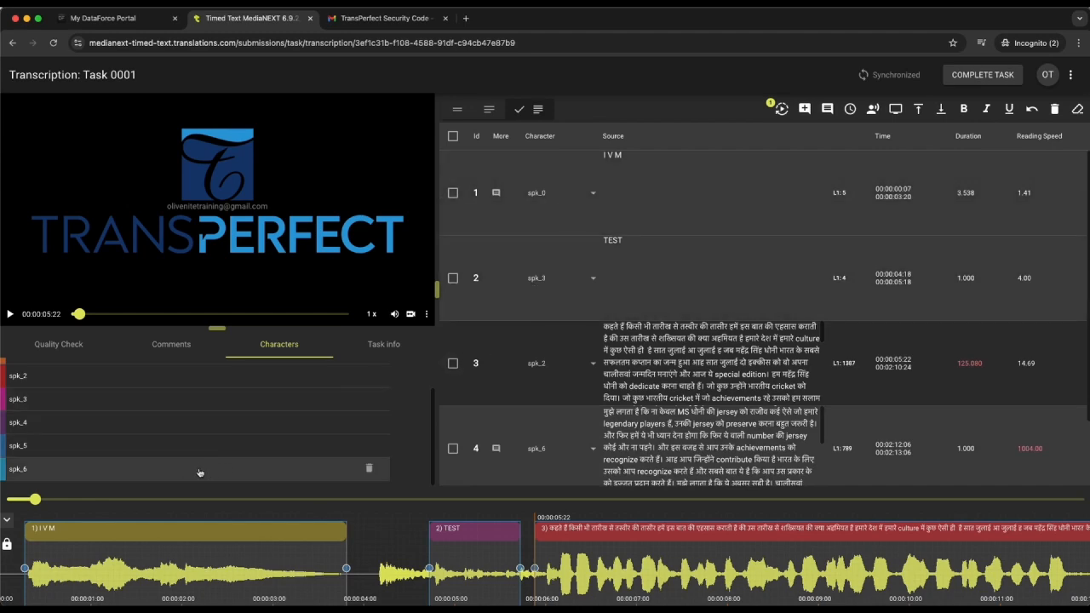
scroll(511, 384, "down", 2)
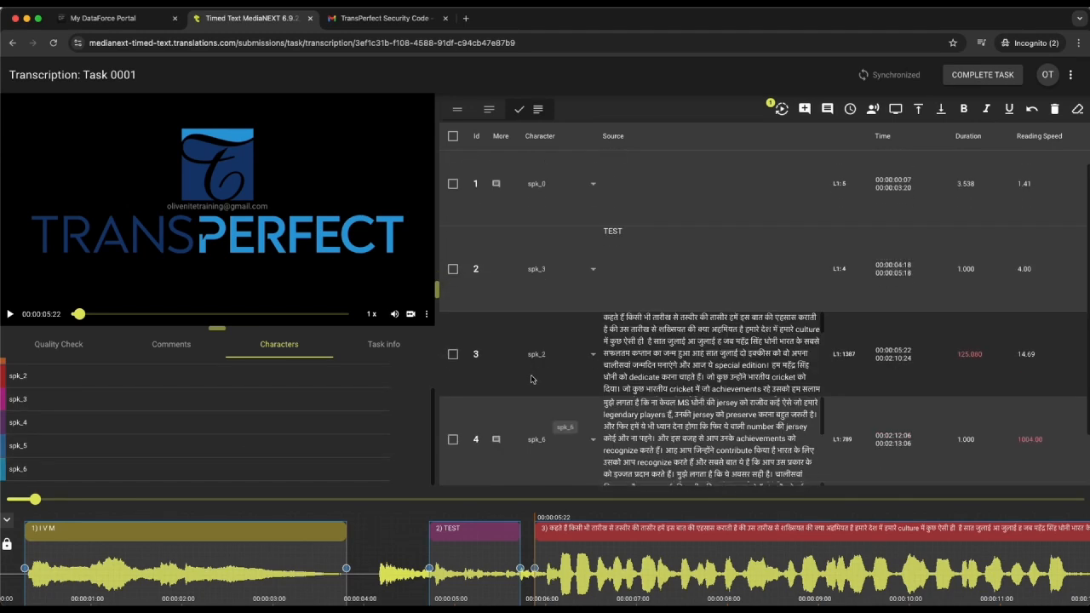
scroll(534, 379, "up", 2)
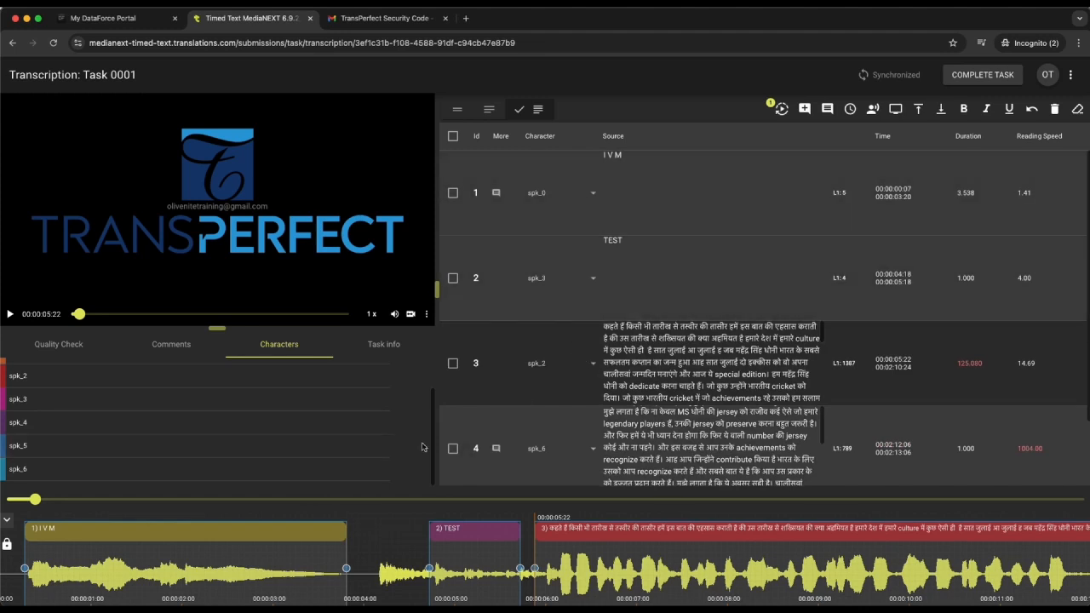
left_click(378, 447)
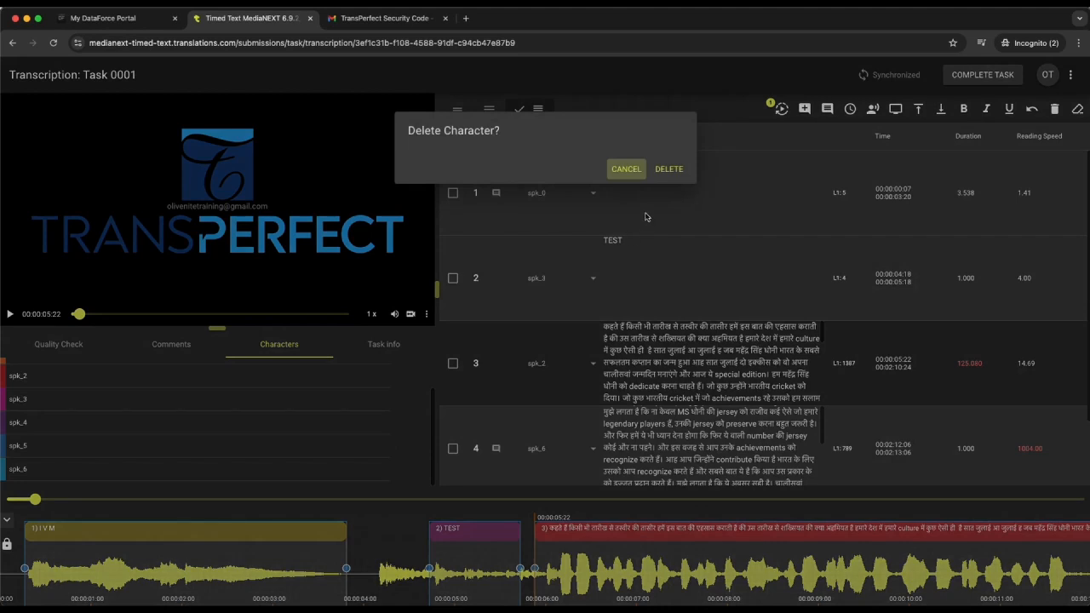
left_click(665, 171)
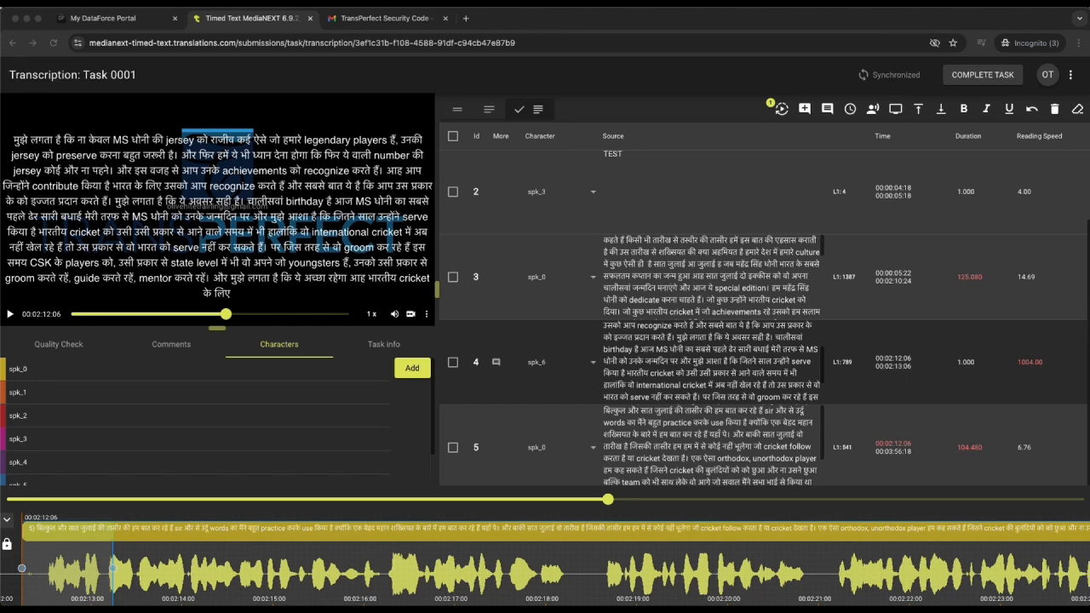
Step: Show the Quality Check results and open the Quality Check Settings dialog
left_click(74, 345)
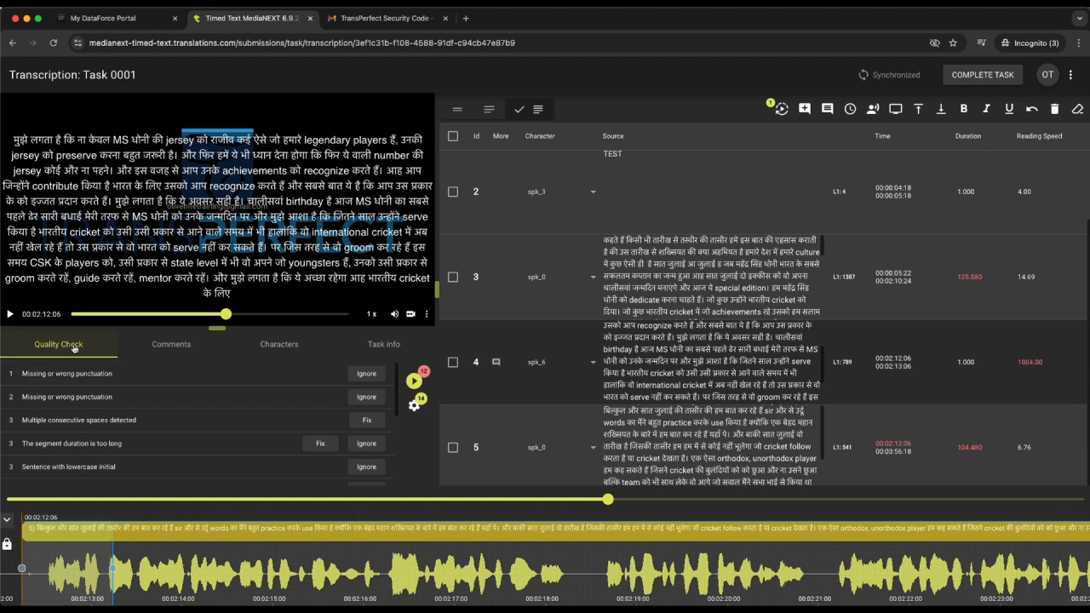
left_click(413, 406)
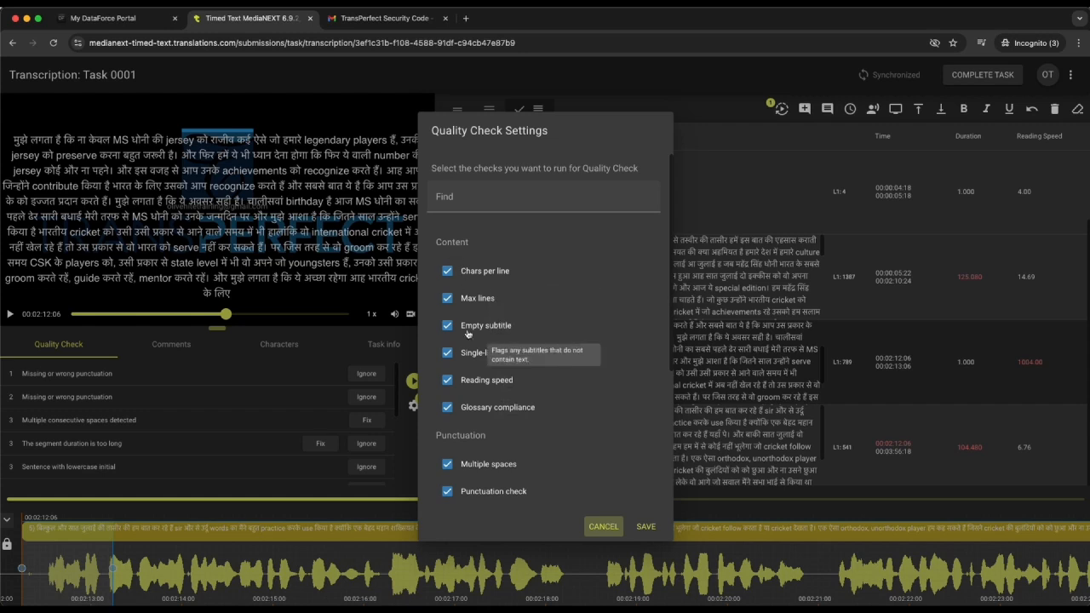
Step: Turn off the Reading speed, Glossary compliance, Punctuation and Space before punctuation checks
left_click(449, 381)
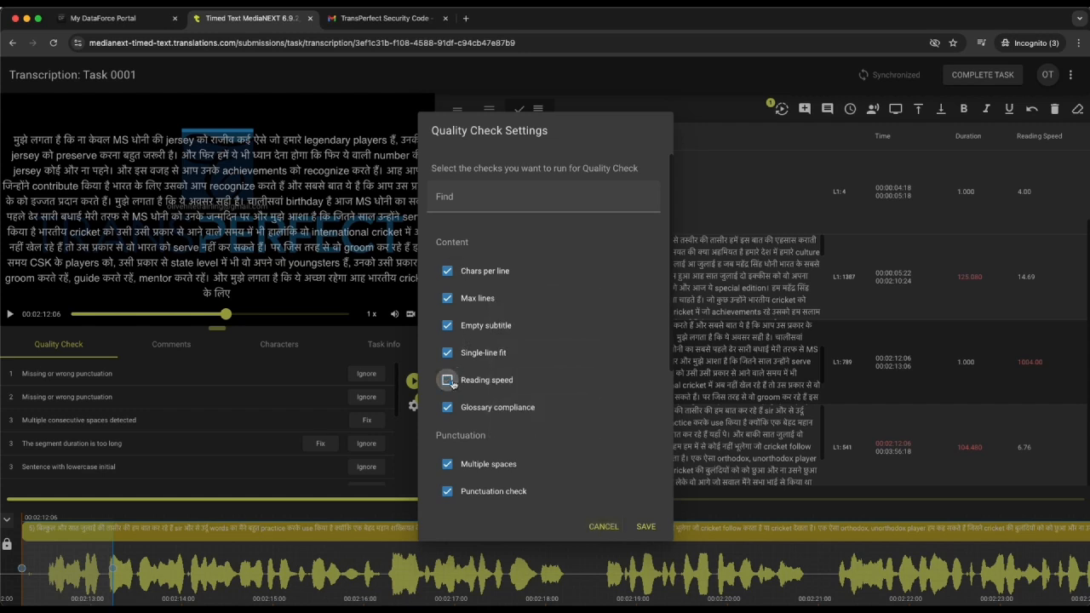
left_click(448, 407)
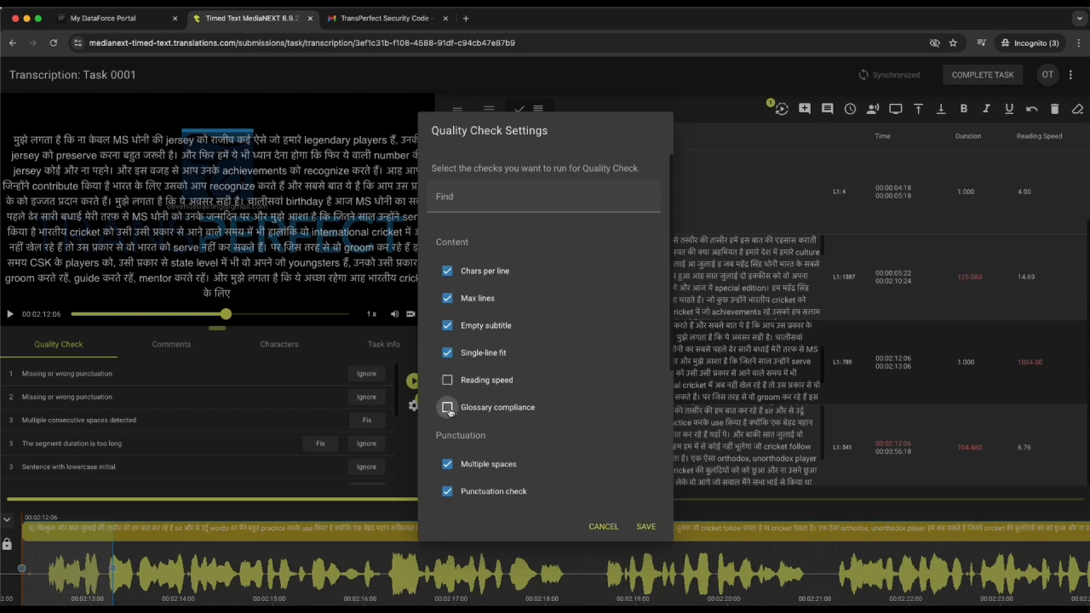
scroll(523, 408, "down", 3)
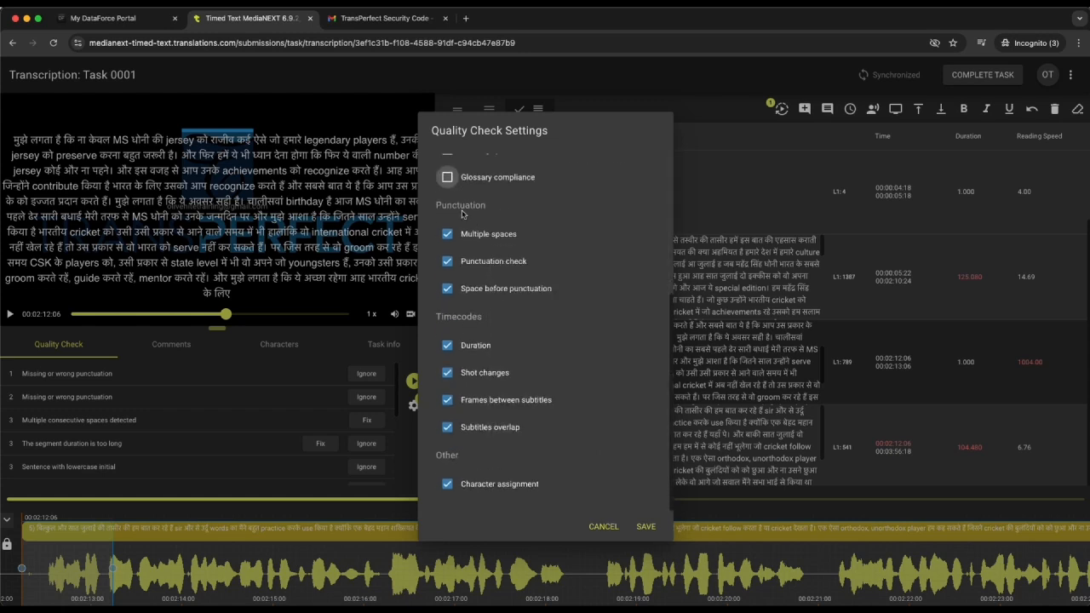
left_click(448, 261)
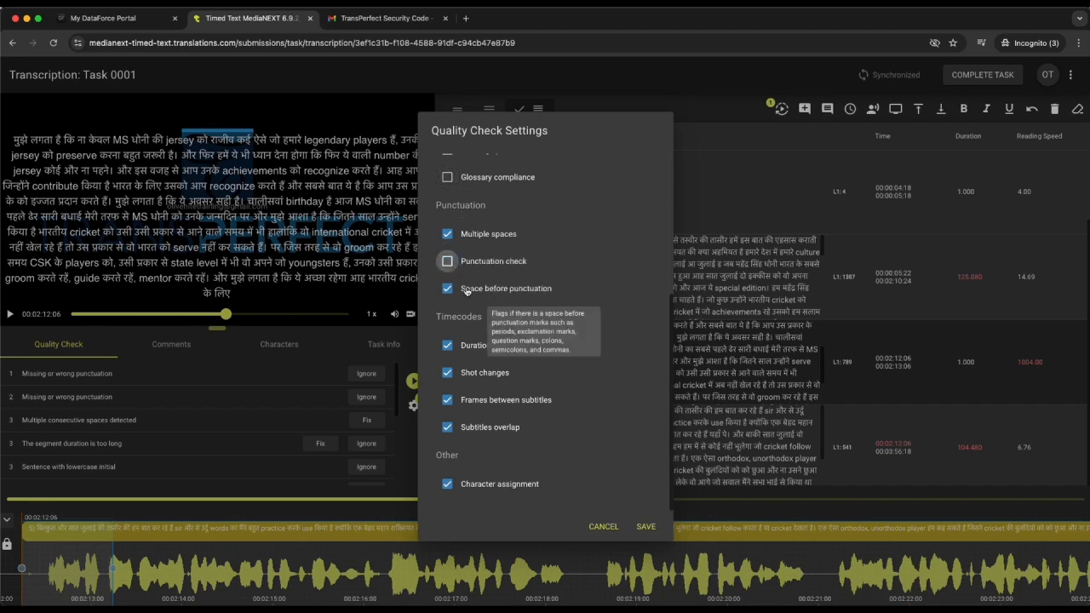
left_click(457, 291)
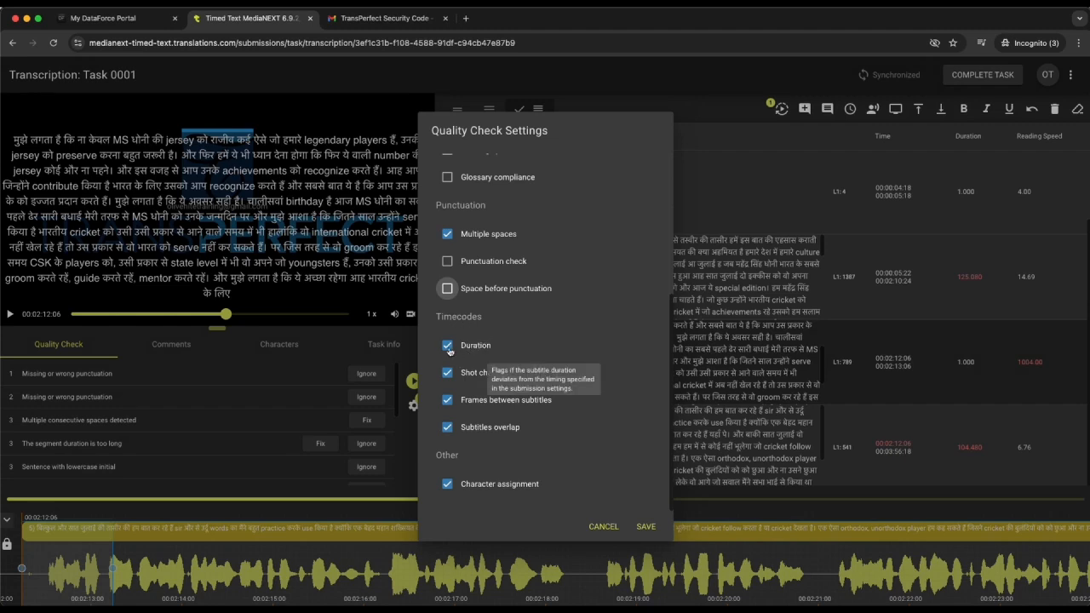
Step: Turn off the Duration, Shot changes and Frames between subtitles checks
left_click(448, 347)
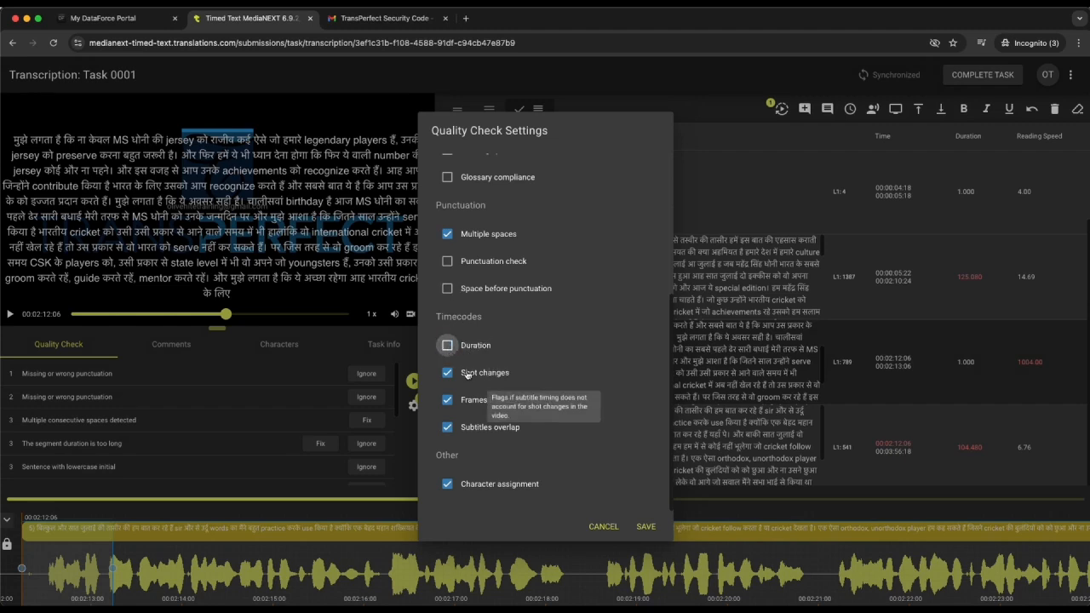
left_click(450, 375)
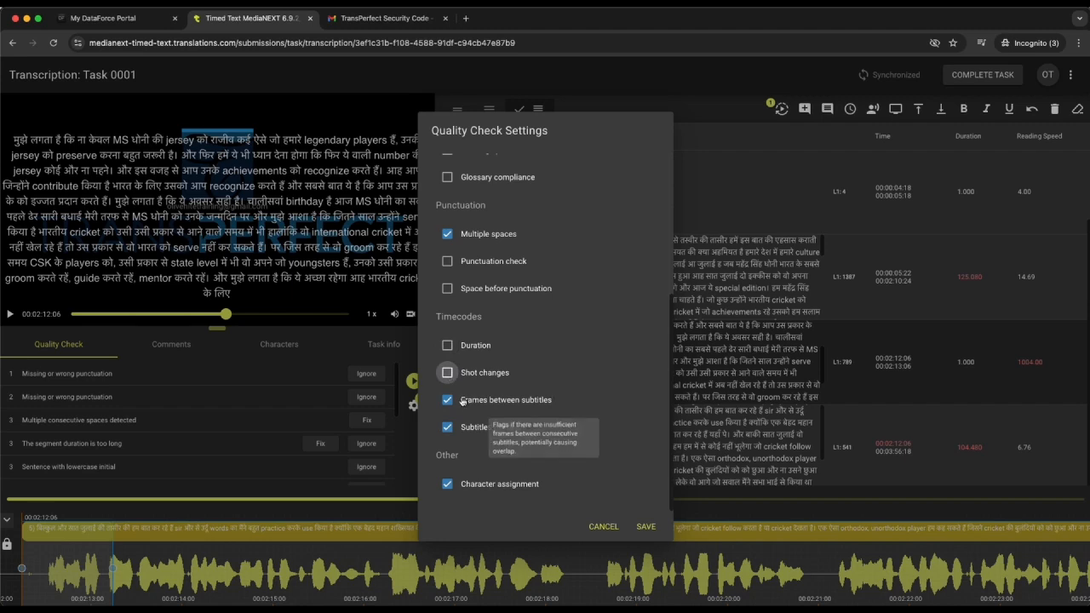
left_click(447, 400)
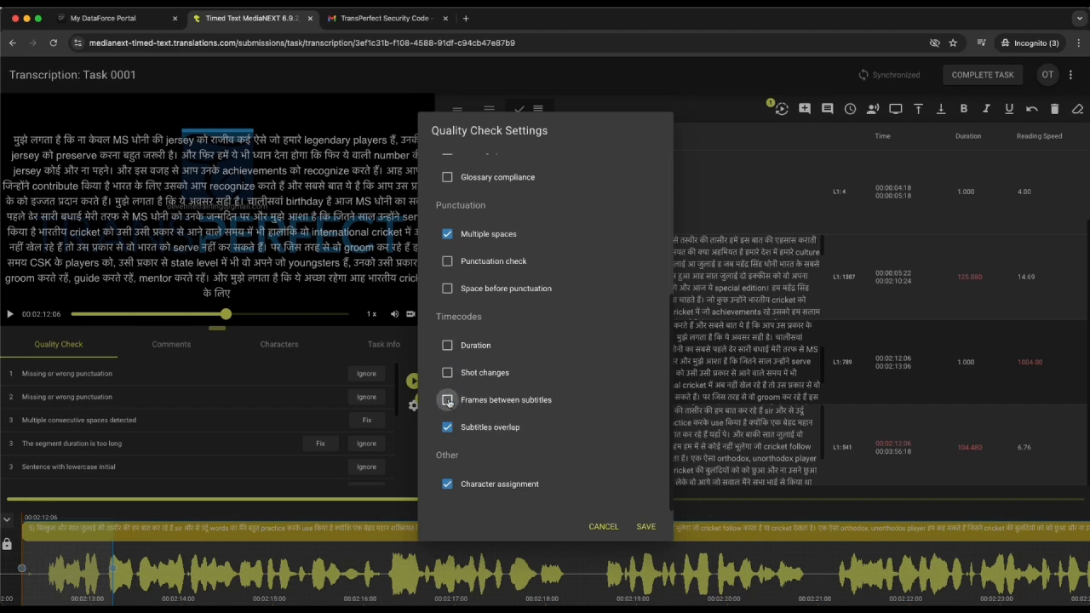
scroll(502, 366, "up", 5)
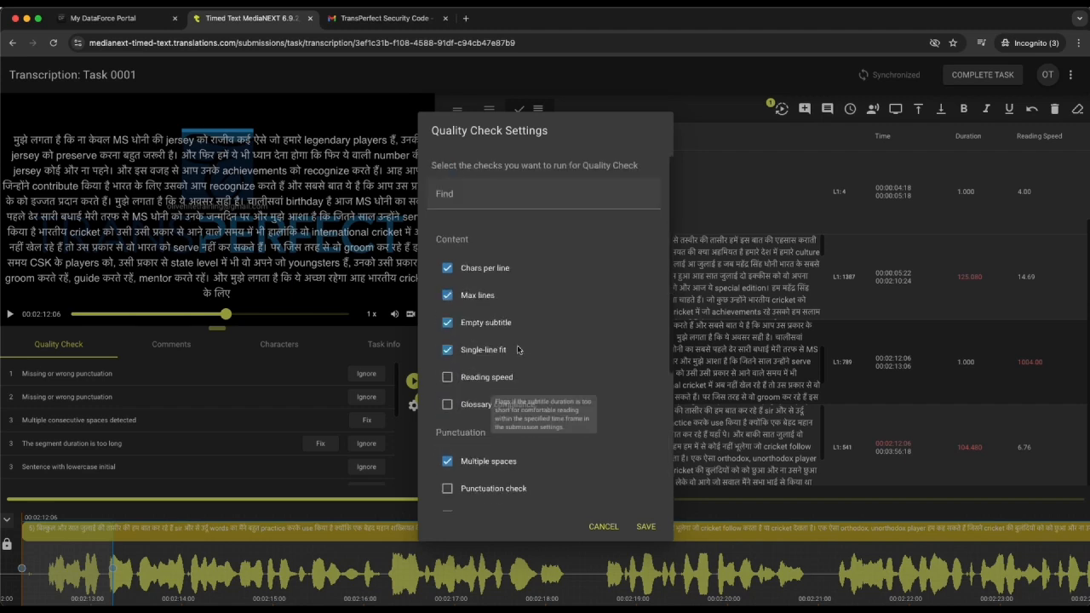
scroll(511, 358, "down", 5)
scroll(509, 375, "up", 5)
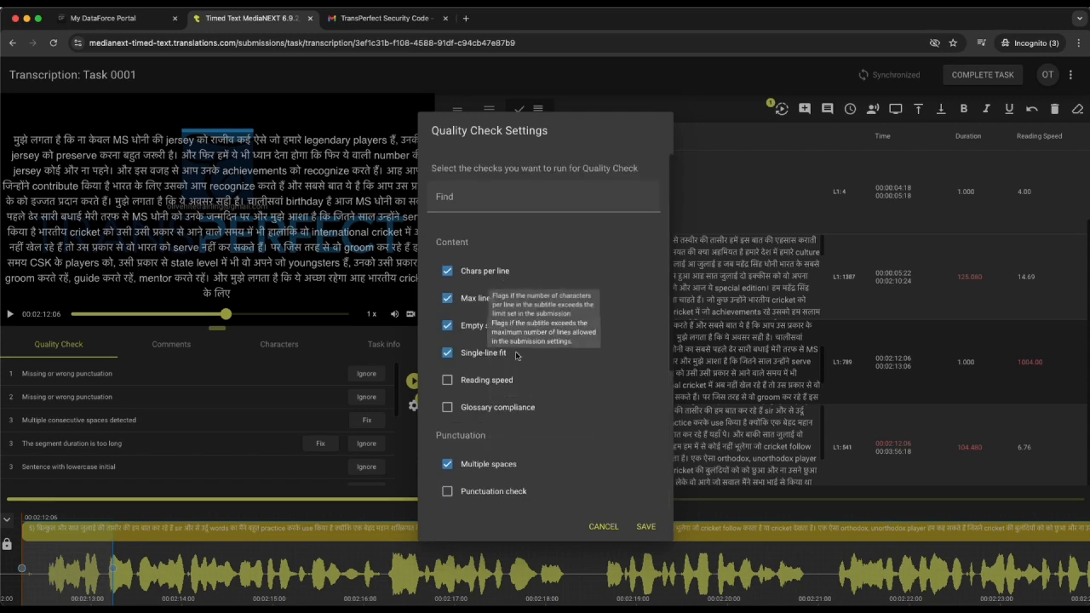
scroll(507, 400, "down", 5)
scroll(507, 407, "up", 5)
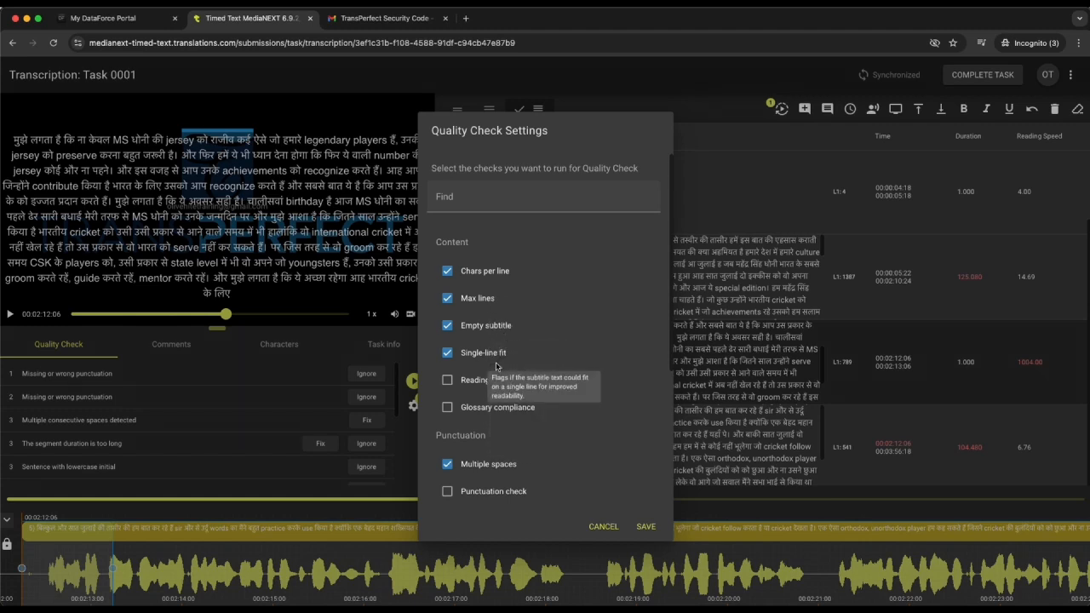
scroll(496, 366, "down", 3)
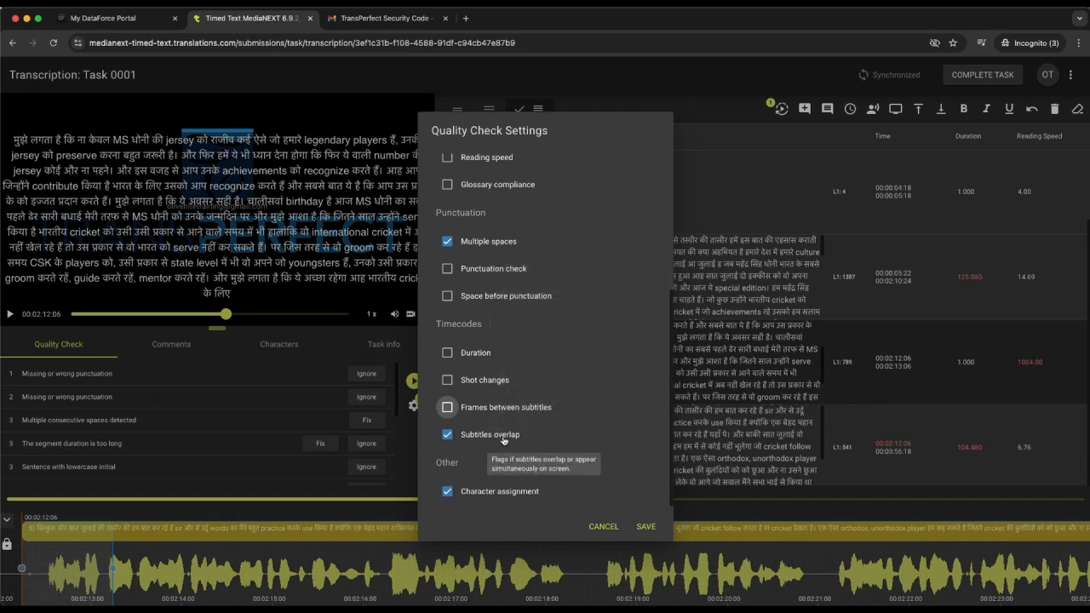
scroll(503, 451, "down", 1)
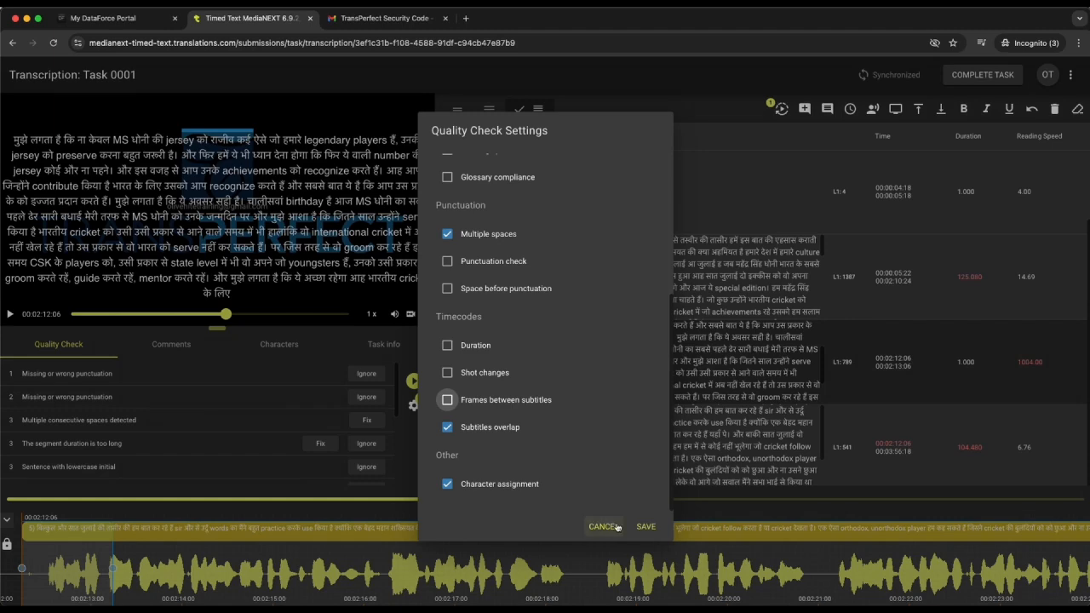
Step: Save the reduced check set, leaving only segment 3's multiple spaces and segment 4's overlap, then reopen Quality Check Settings
left_click(645, 527)
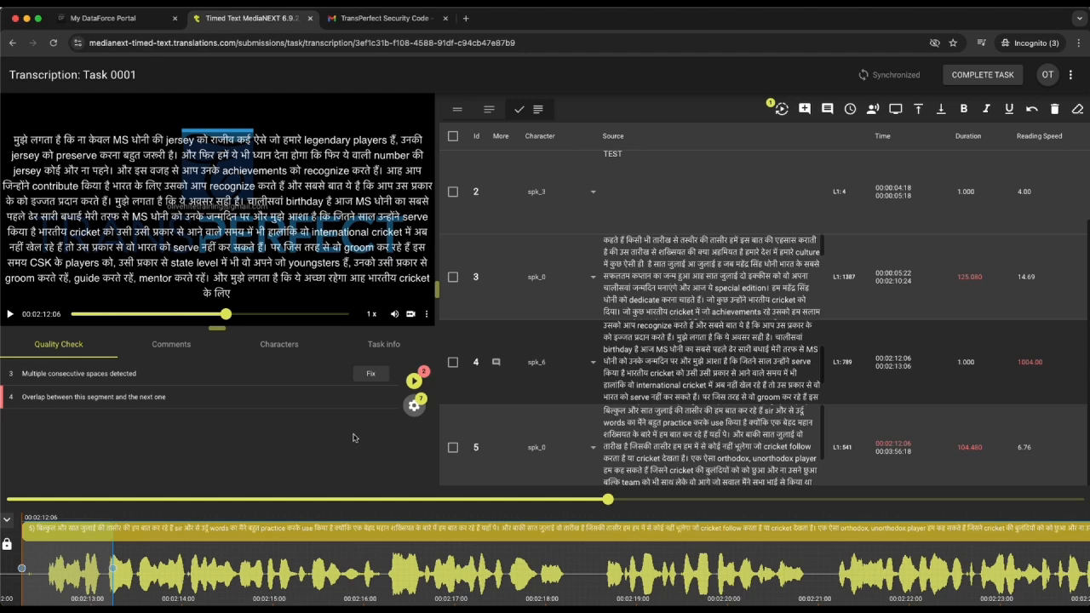
left_click(414, 405)
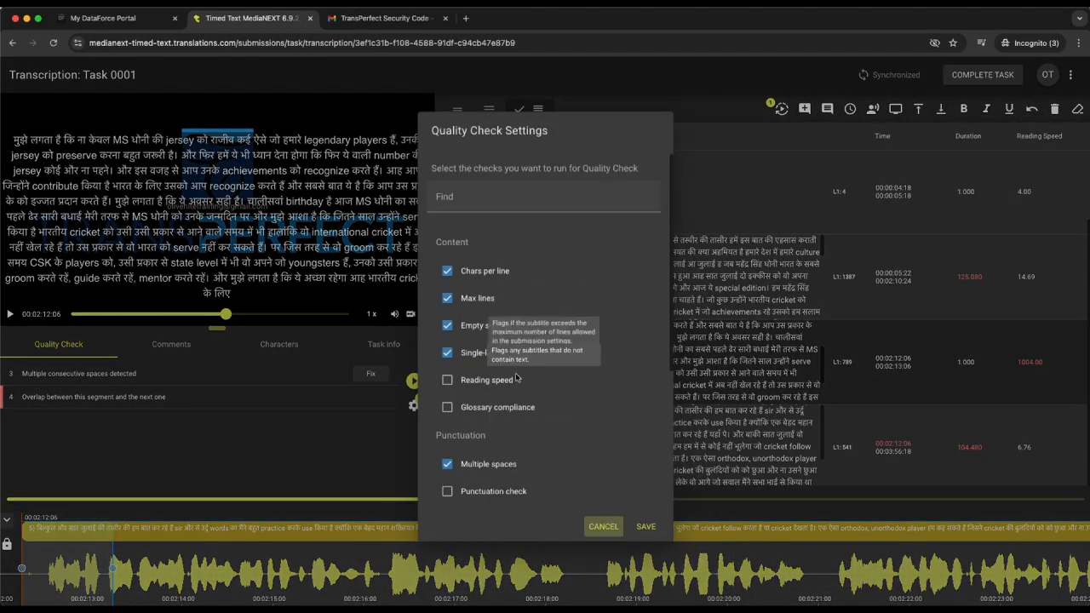
Step: Cancel out of Quality Check Settings with no changes
left_click(602, 527)
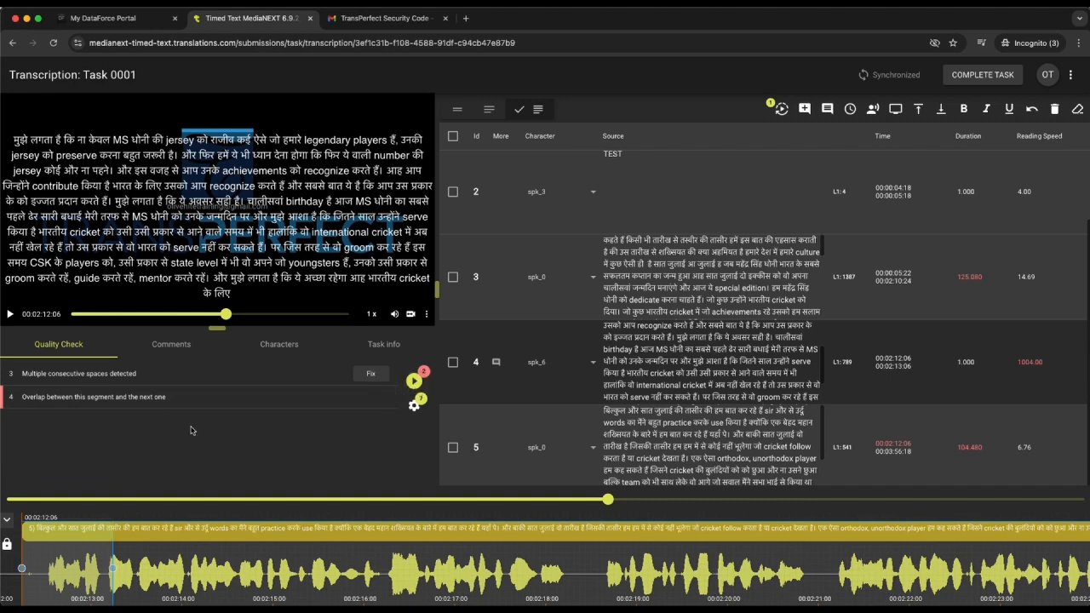
Step: Auto-fix the multiple consecutive spaces in subtitle 3, leaving only segment 4's overlap flagged
left_click(113, 382)
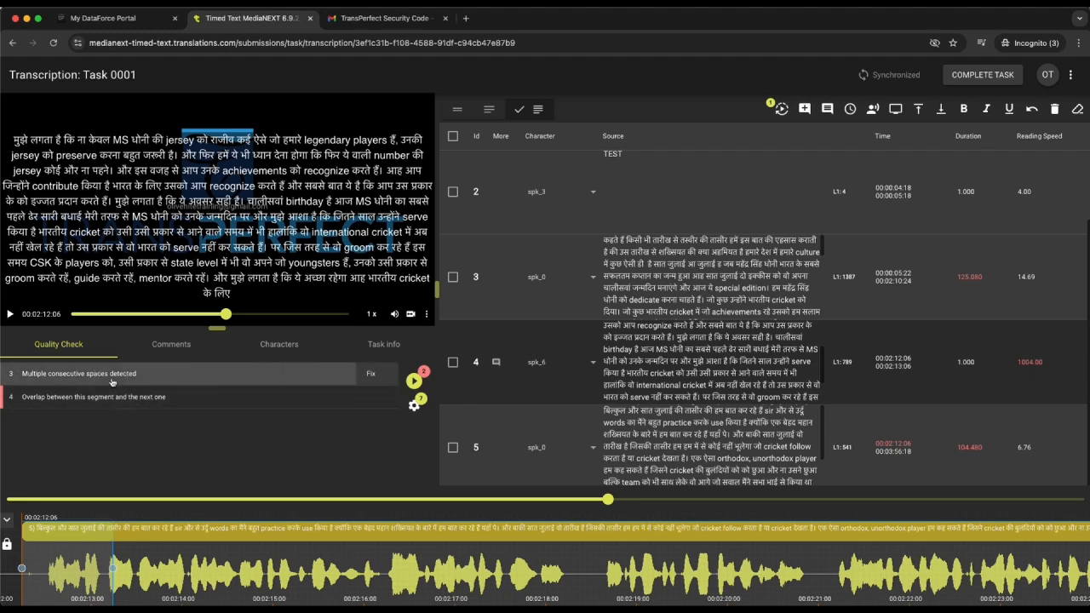
left_click(117, 381)
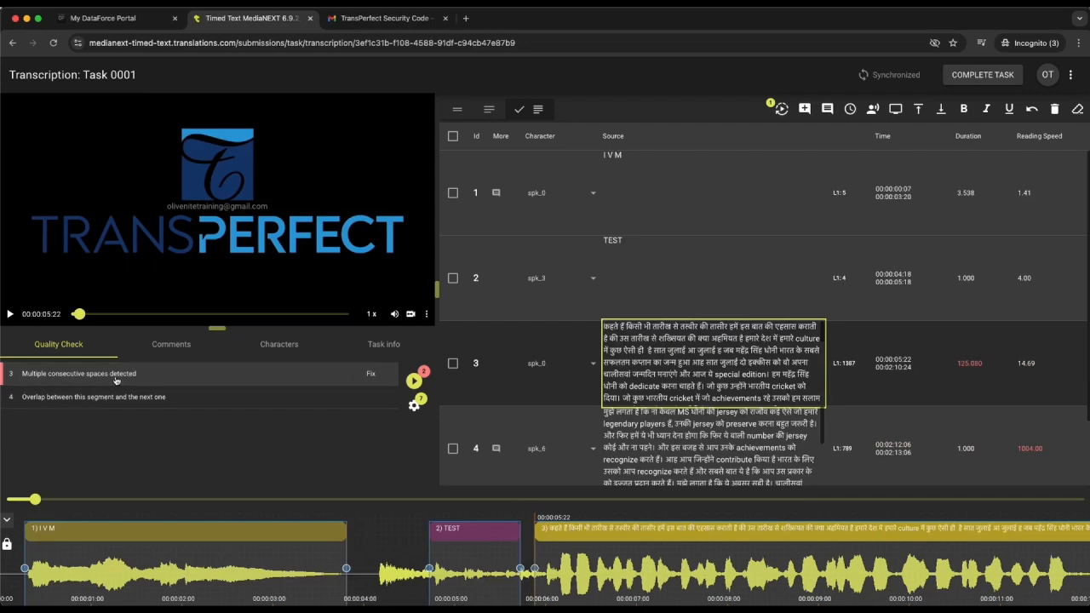
left_click(117, 381)
left_click(298, 396)
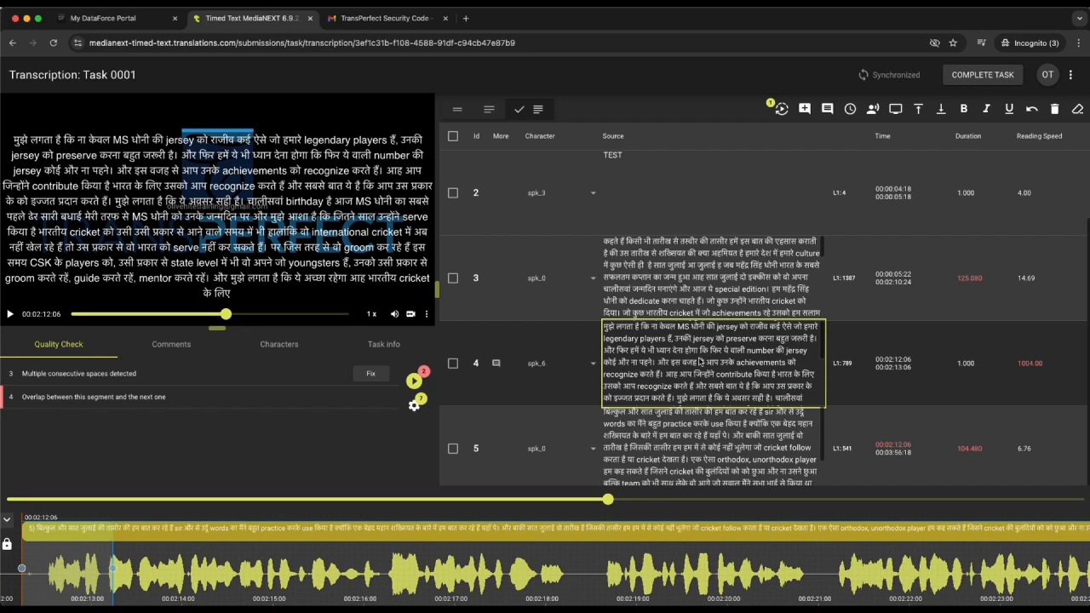
left_click(370, 373)
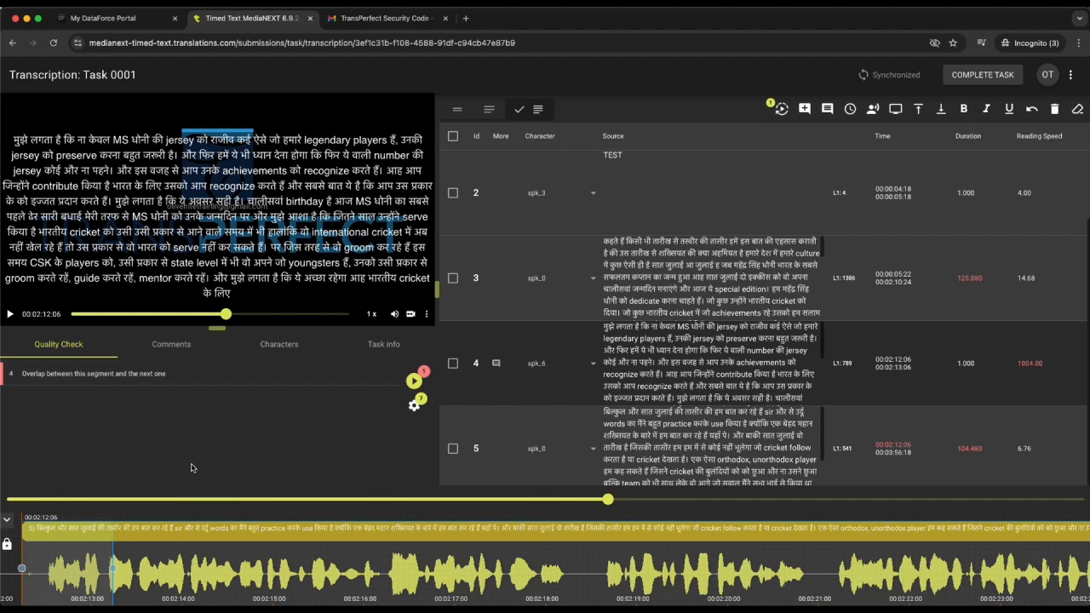
Step: Re-enable Reading speed, Glossary, Punctuation, Space before punctuation, Duration, Shot changes and Frames-between-subtitles checks, then save
left_click(413, 405)
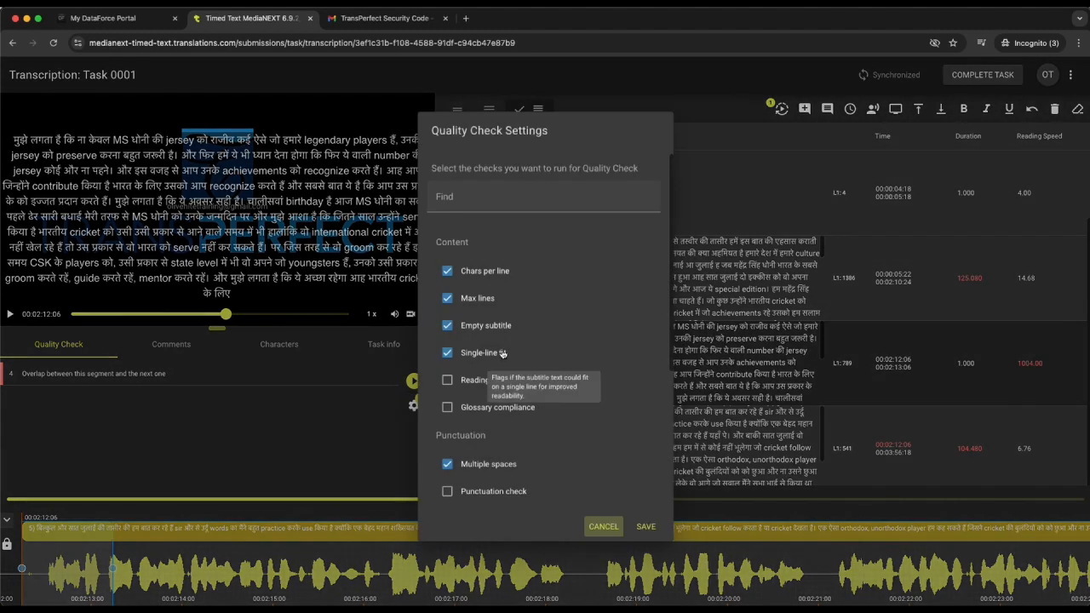
left_click(446, 380)
left_click(447, 407)
scroll(447, 400, "down", 5)
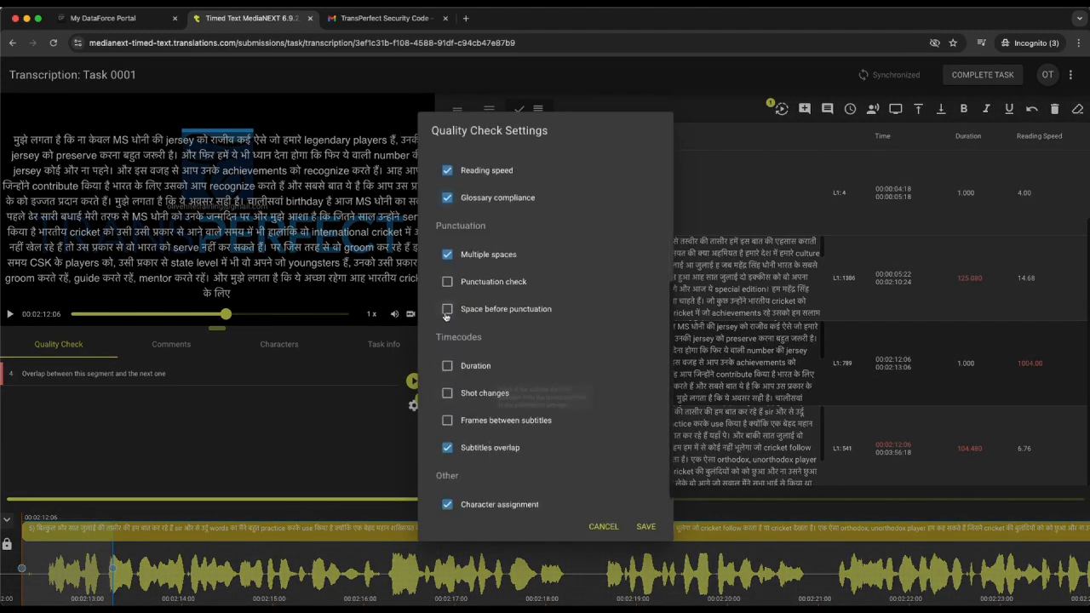
left_click(447, 281)
left_click(447, 308)
left_click(447, 365)
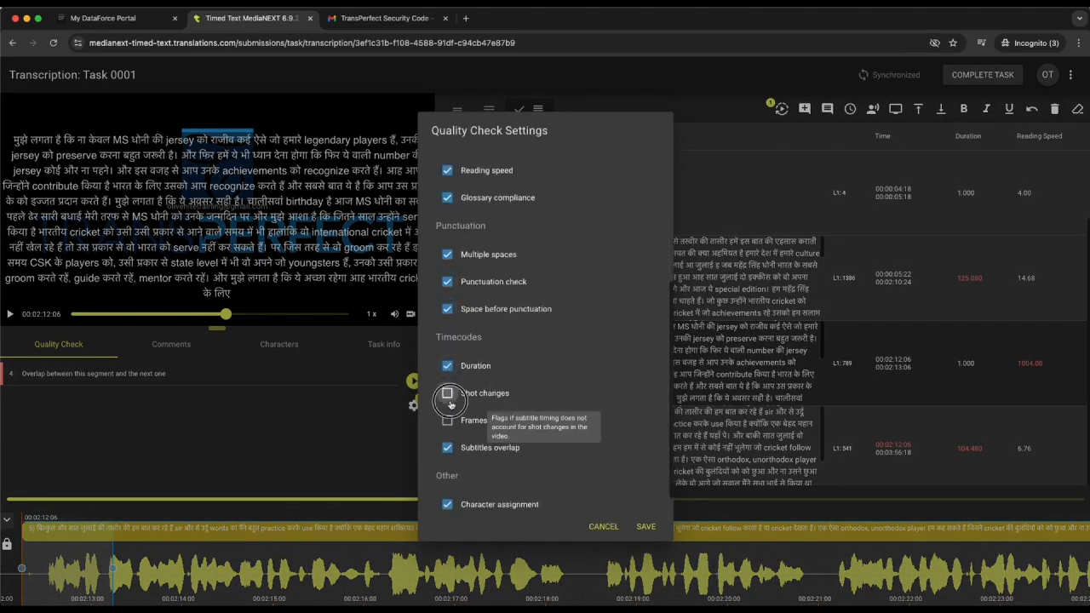
left_click(448, 395)
left_click(447, 421)
scroll(460, 426, "down", 1)
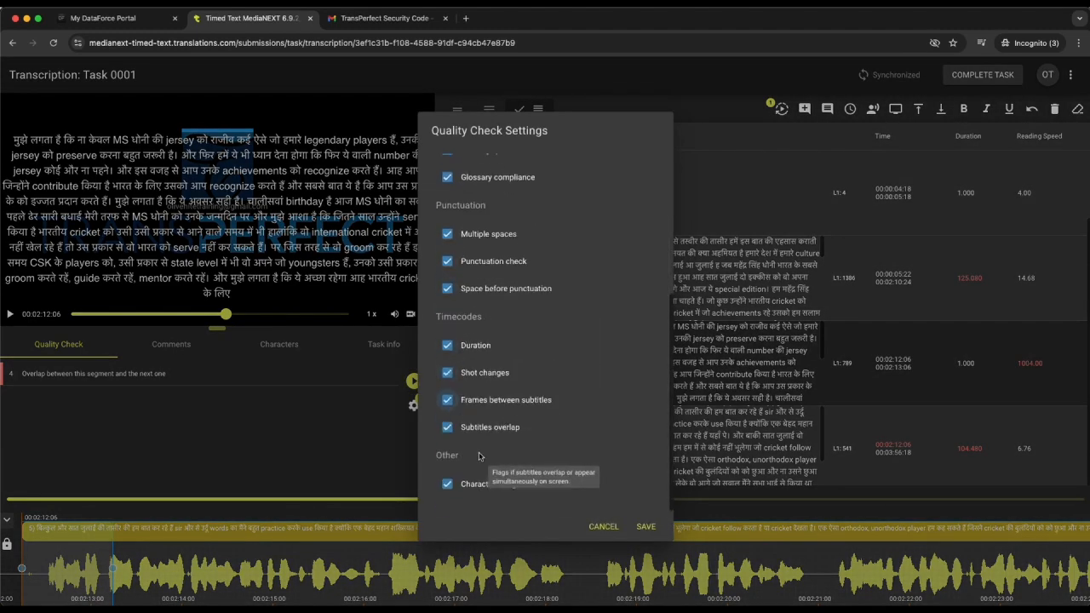
left_click(652, 529)
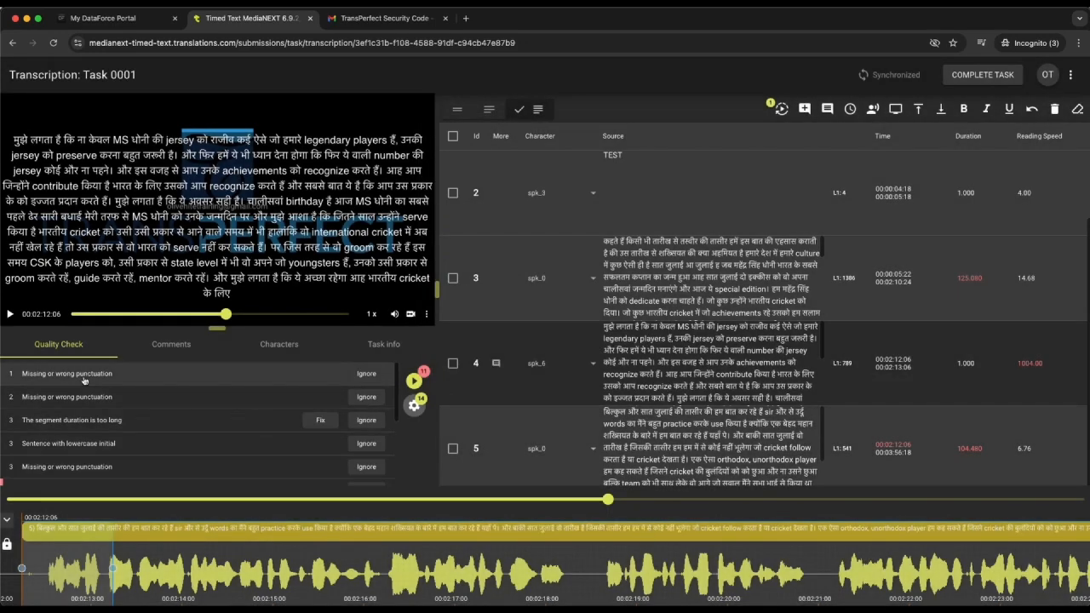
Step: Ignore segment 4's 'Reading speed is too high' issue as a false positive and review the ignored list
scroll(216, 436, "down", 2)
scroll(206, 419, "up", 2)
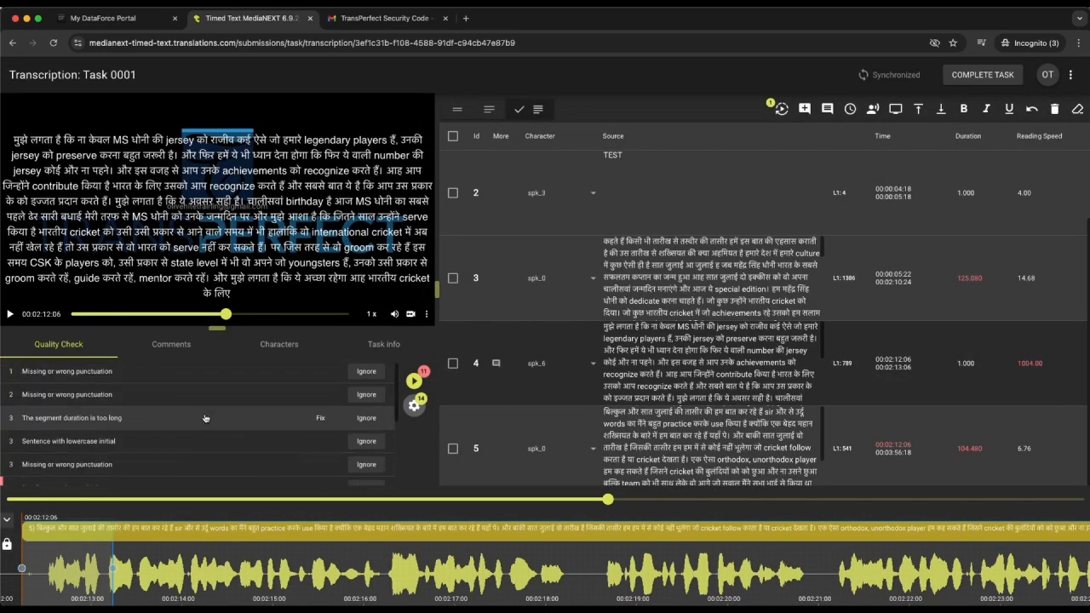
scroll(204, 418, "down", 2)
scroll(197, 418, "up", 2)
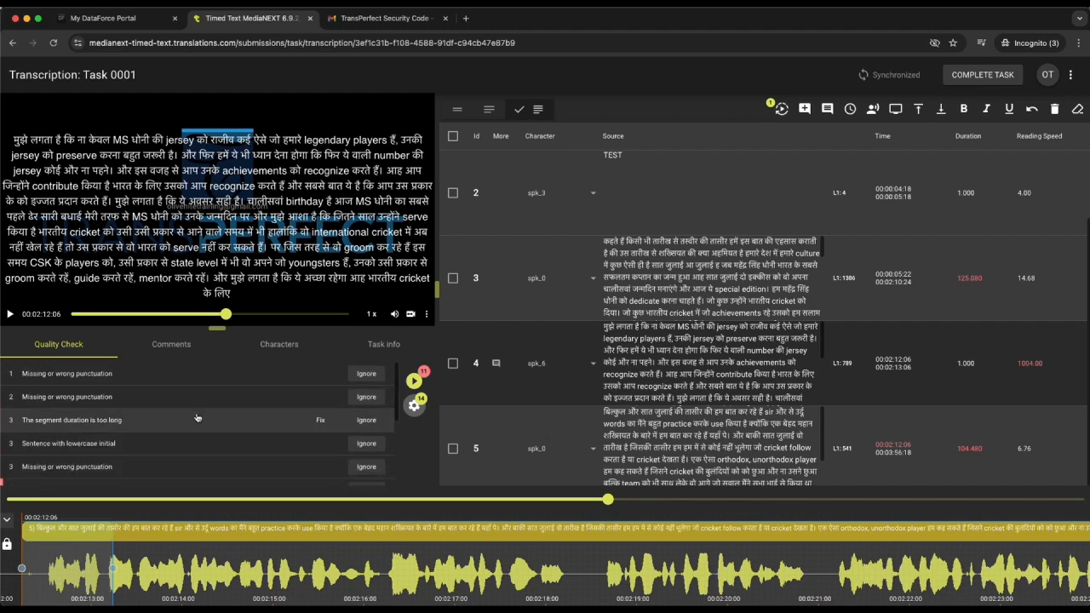
scroll(196, 418, "down", 3)
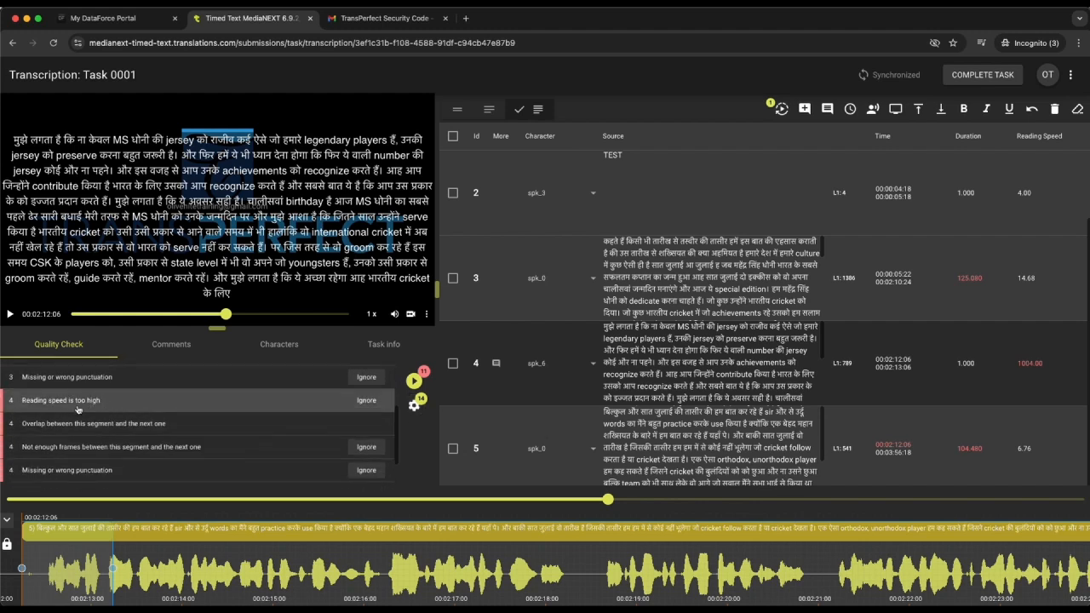
left_click(359, 406)
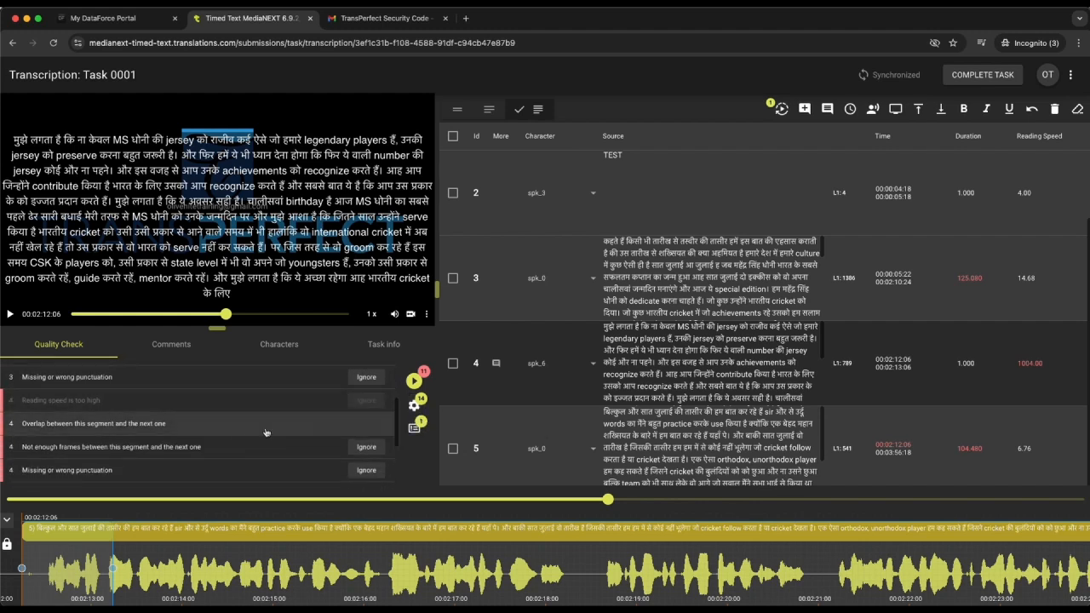
left_click(413, 435)
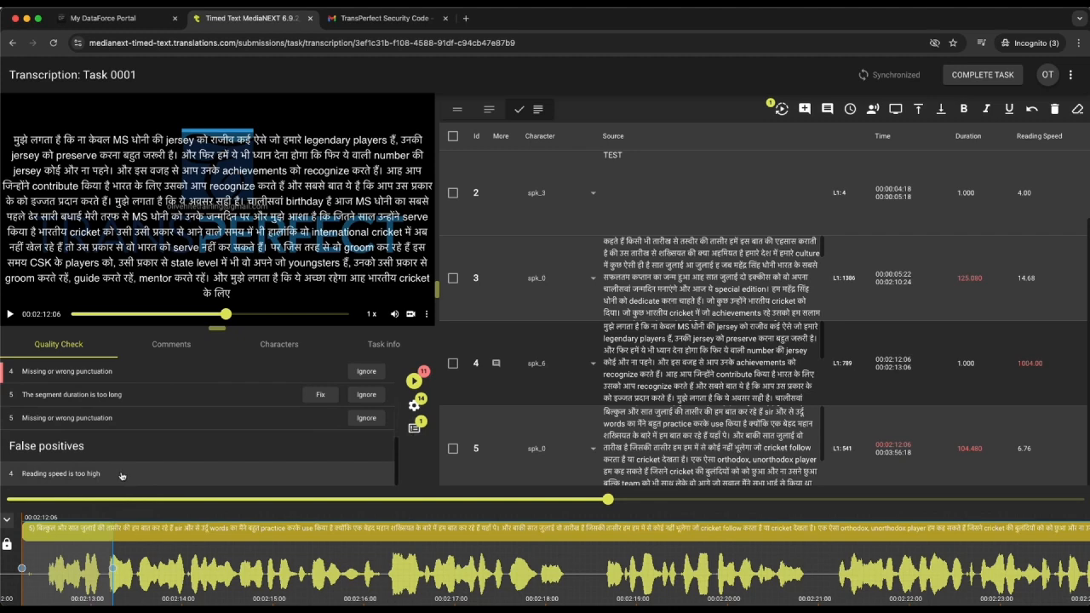
left_click(414, 428)
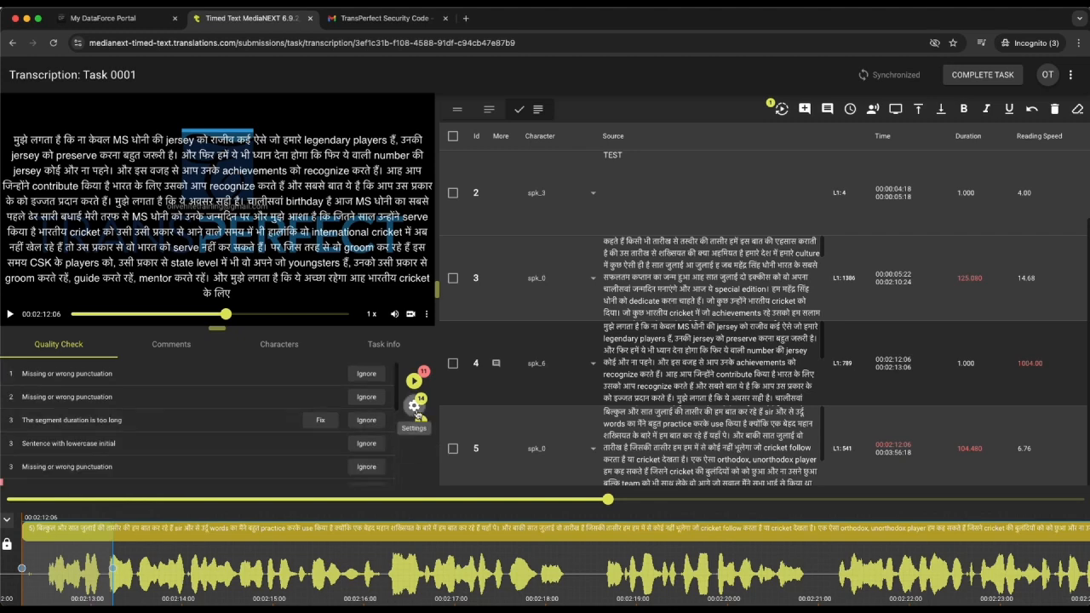
left_click(413, 404)
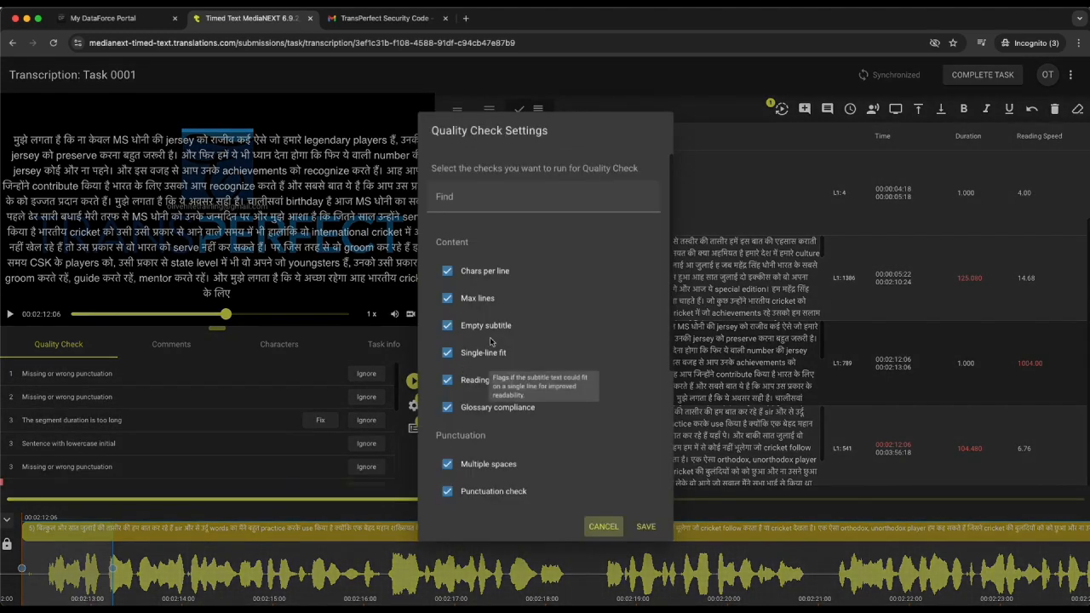
Step: Disable Reading speed, Glossary, Punctuation, Space before punctuation, Shot changes, Duration and Frames-between-subtitles checks, then save
left_click(448, 380)
left_click(446, 407)
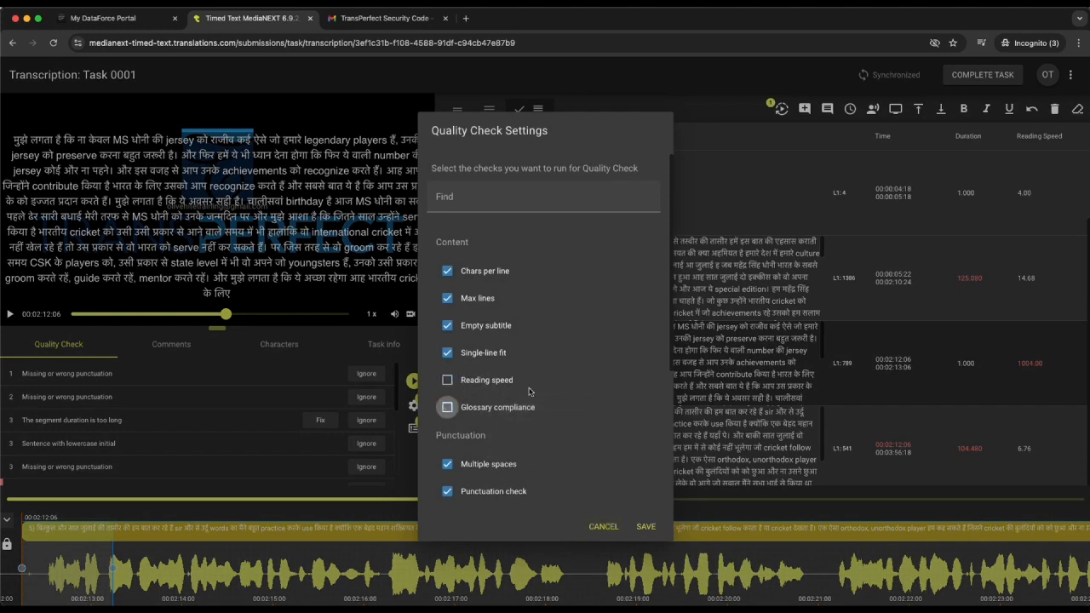
scroll(451, 400, "down", 3)
left_click(447, 293)
left_click(447, 320)
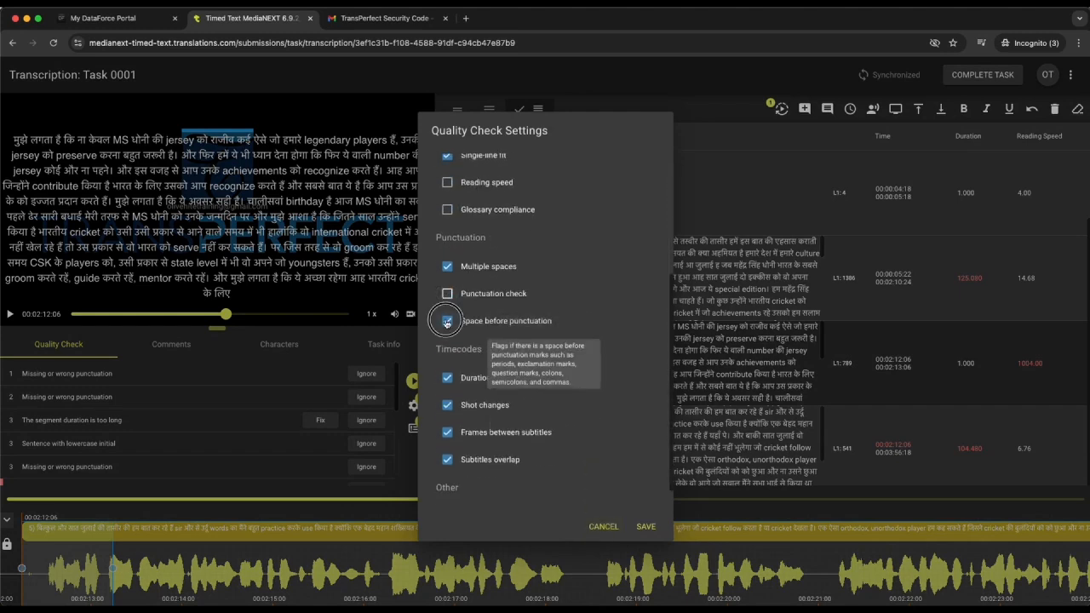
left_click(447, 404)
left_click(447, 377)
left_click(447, 432)
scroll(449, 426, "down", 1)
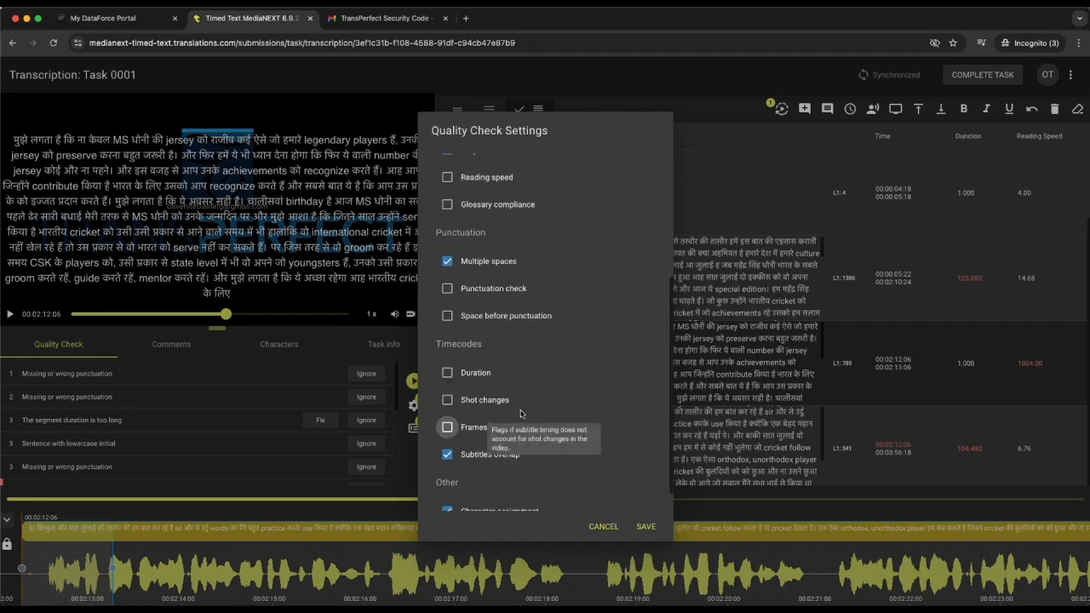
left_click(647, 527)
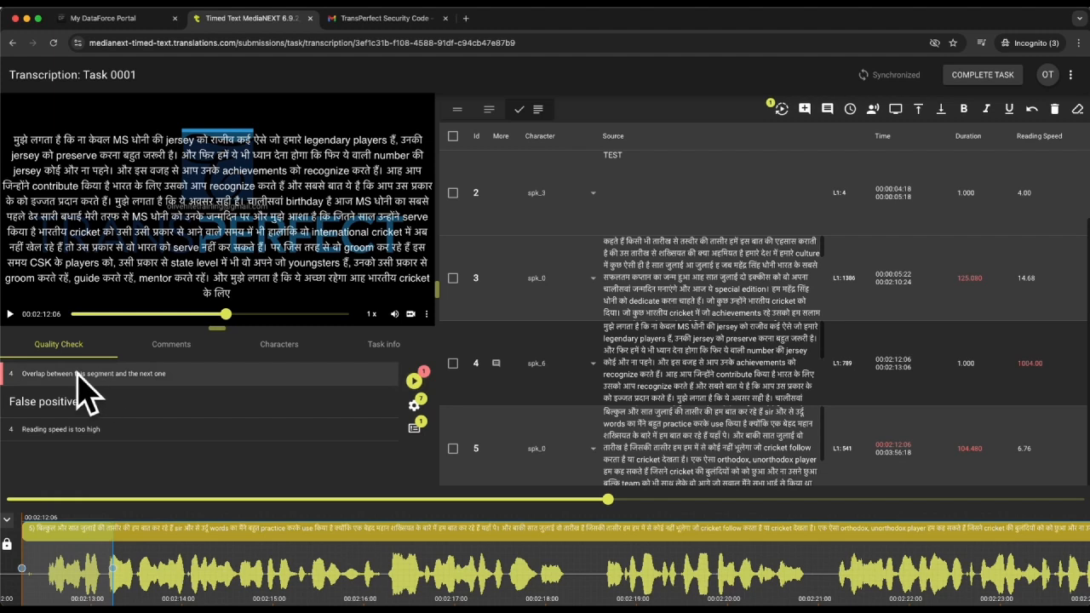
left_click(141, 379)
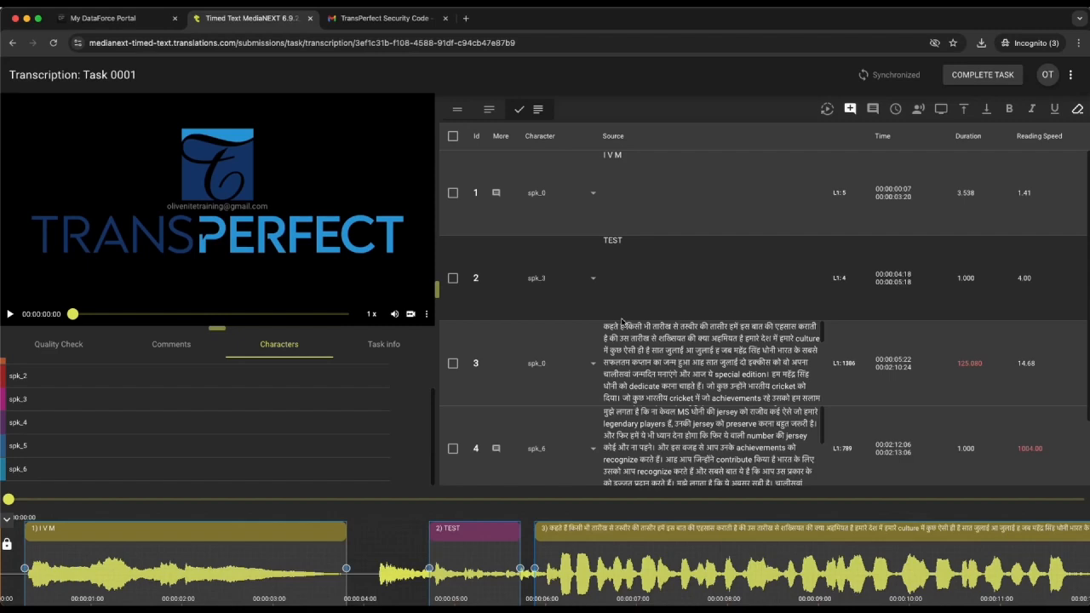
Step: Filter Keyboard Shortcuts by 'subtitle' and inspect the Delete subtitle binding without changing it
left_click(1070, 74)
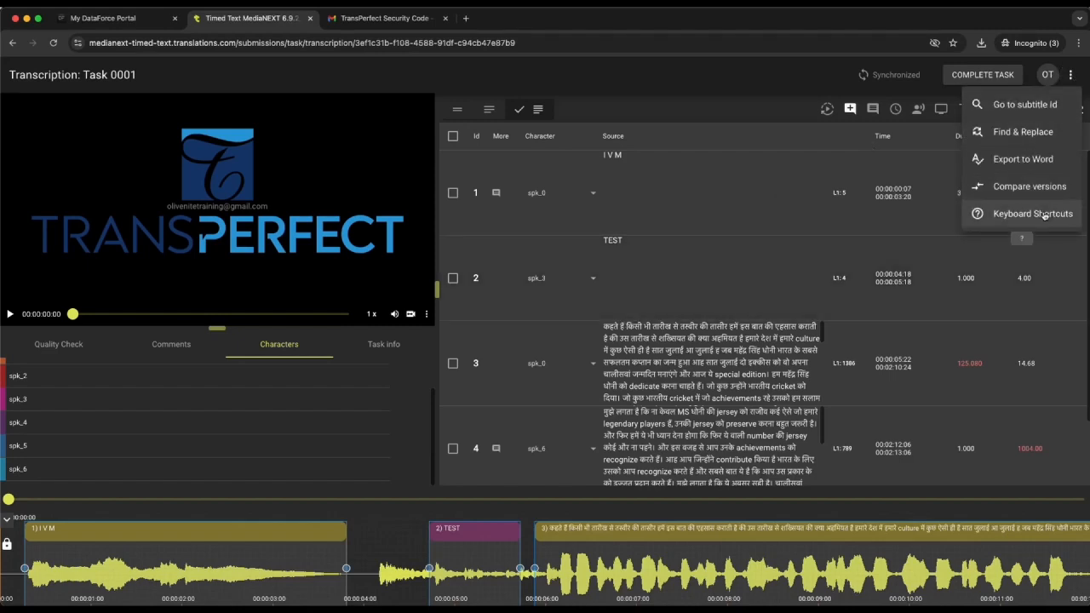
left_click(1042, 213)
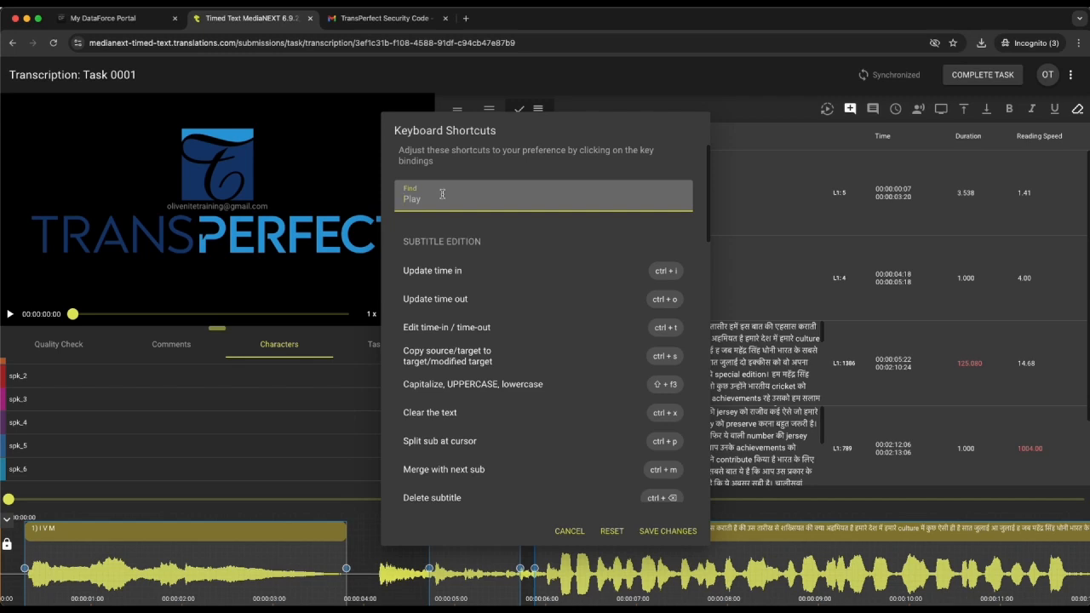
type("subtitle")
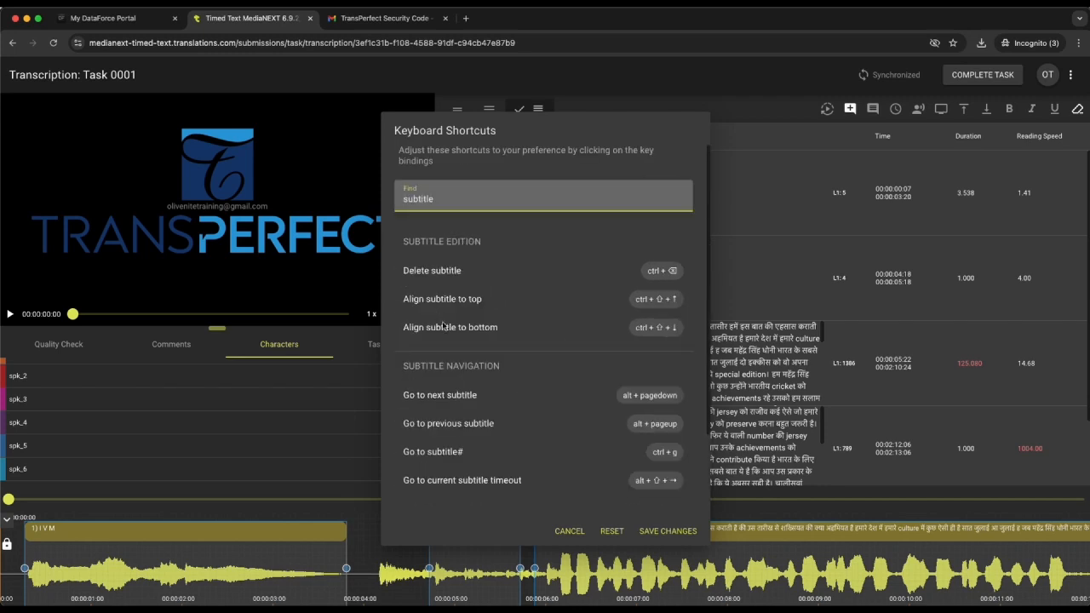
scroll(442, 324, "down", 1)
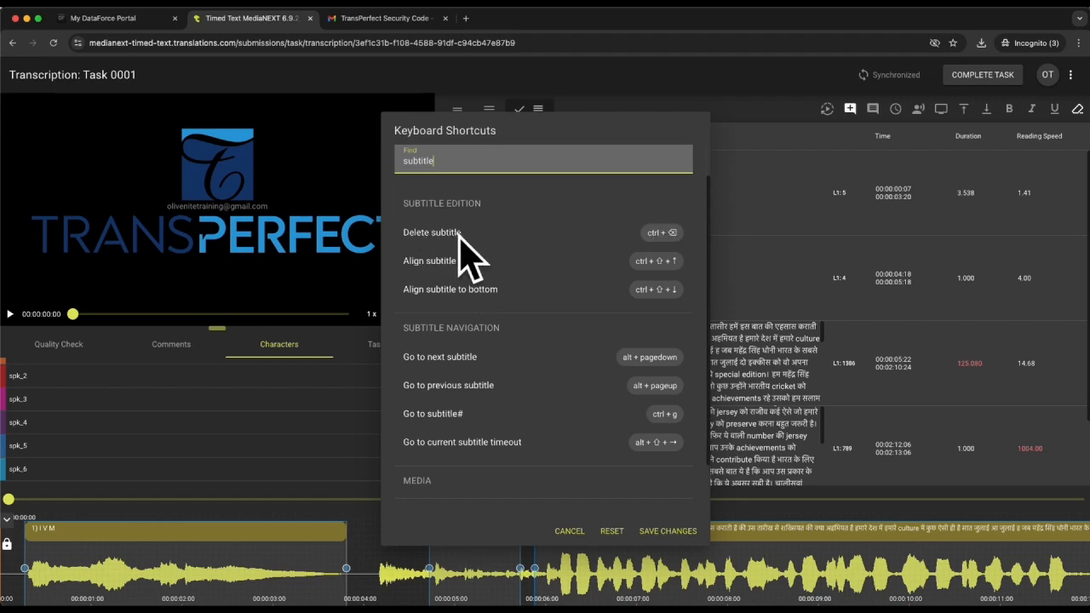
left_click(662, 236)
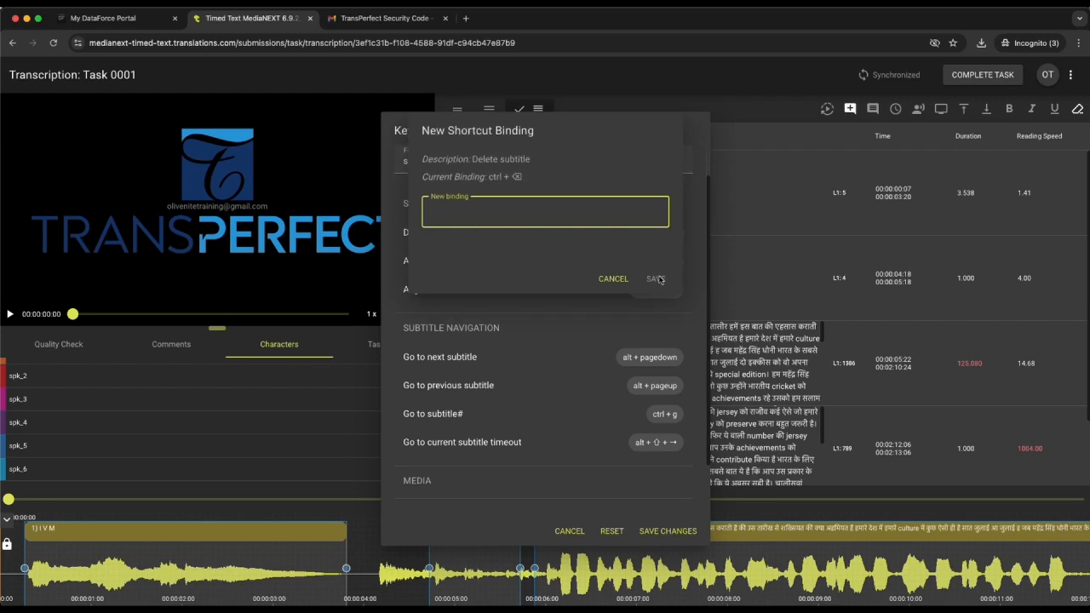
left_click(613, 279)
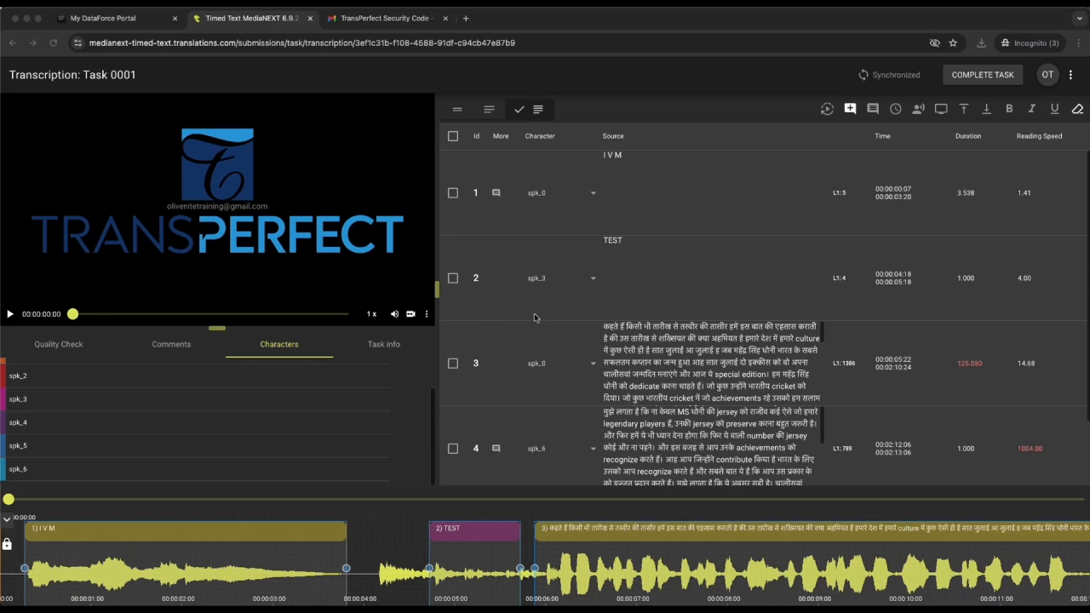
Step: Complete Task 0001, confirming in the 'Mark task as completed?' dialog
left_click(981, 75)
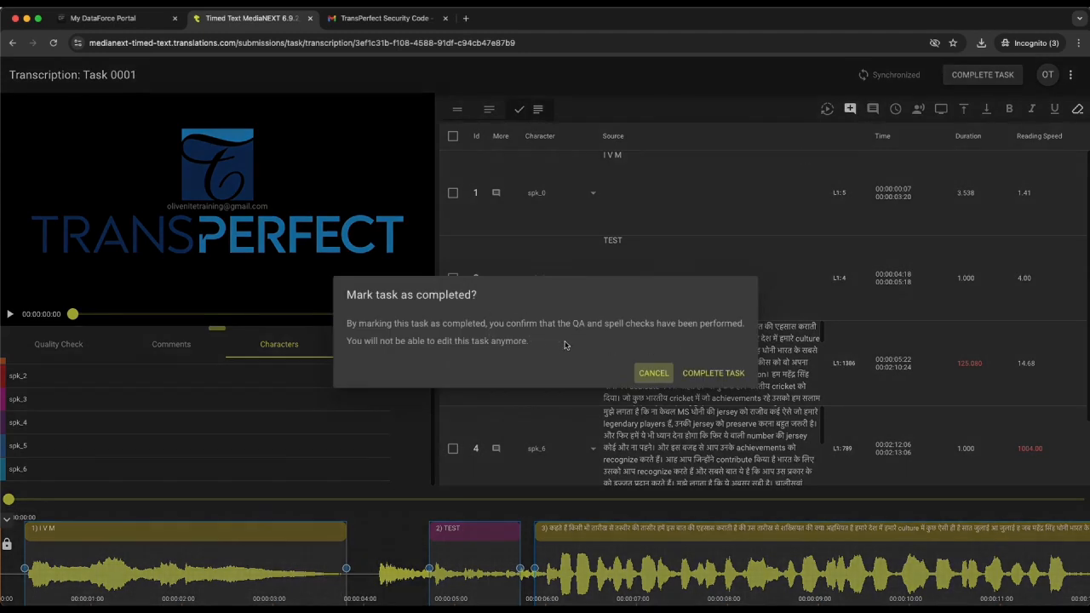
left_click(708, 375)
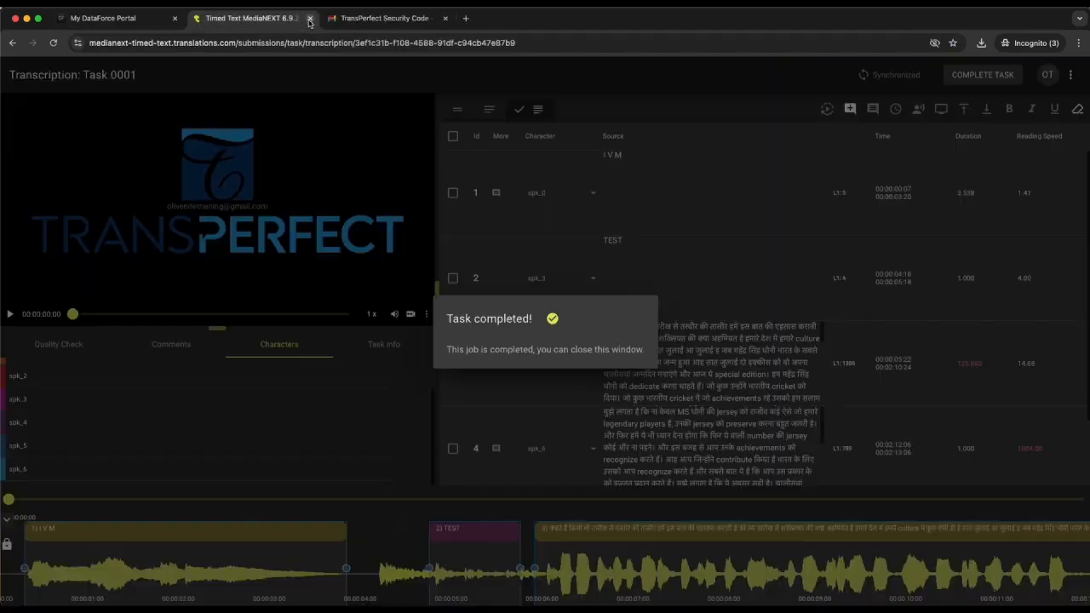
Step: Close the task tab and panel, reload Jobs, and view Completed jobs showing Timed Text Transcription
left_click(310, 18)
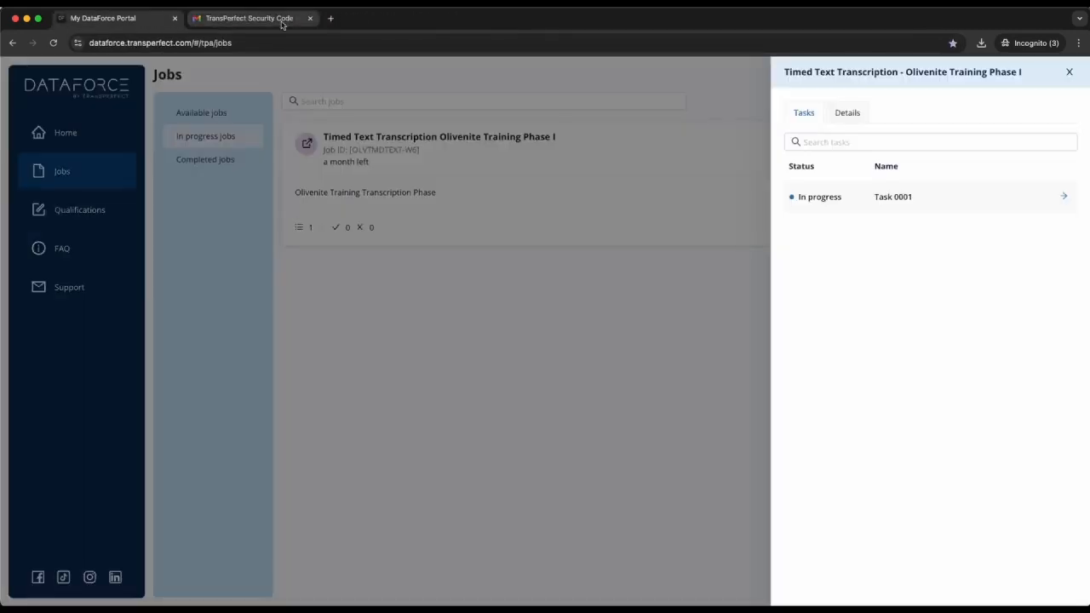
left_click(307, 233)
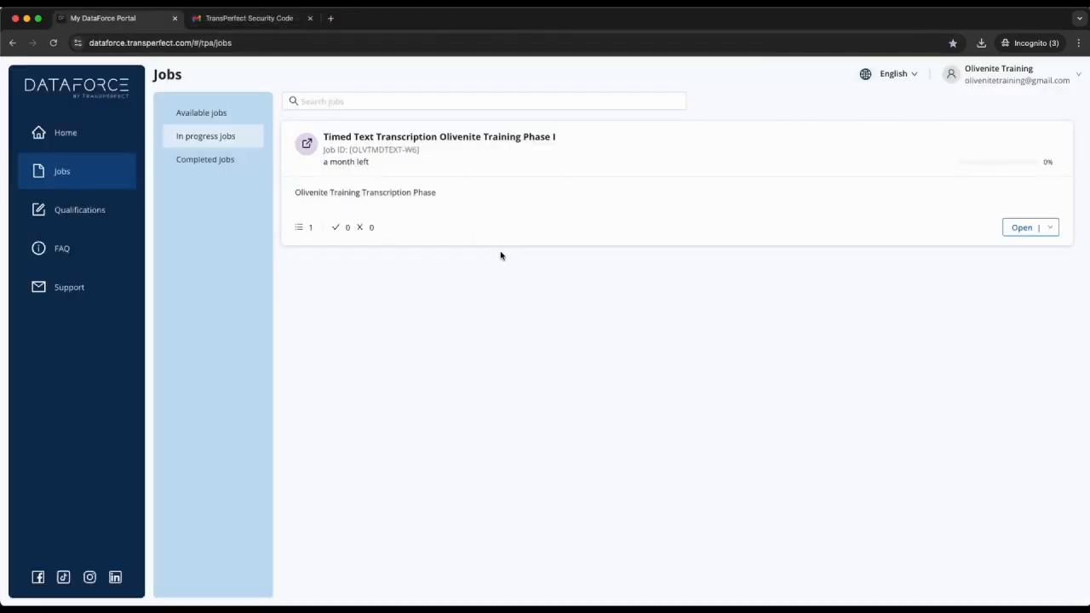
left_click(52, 42)
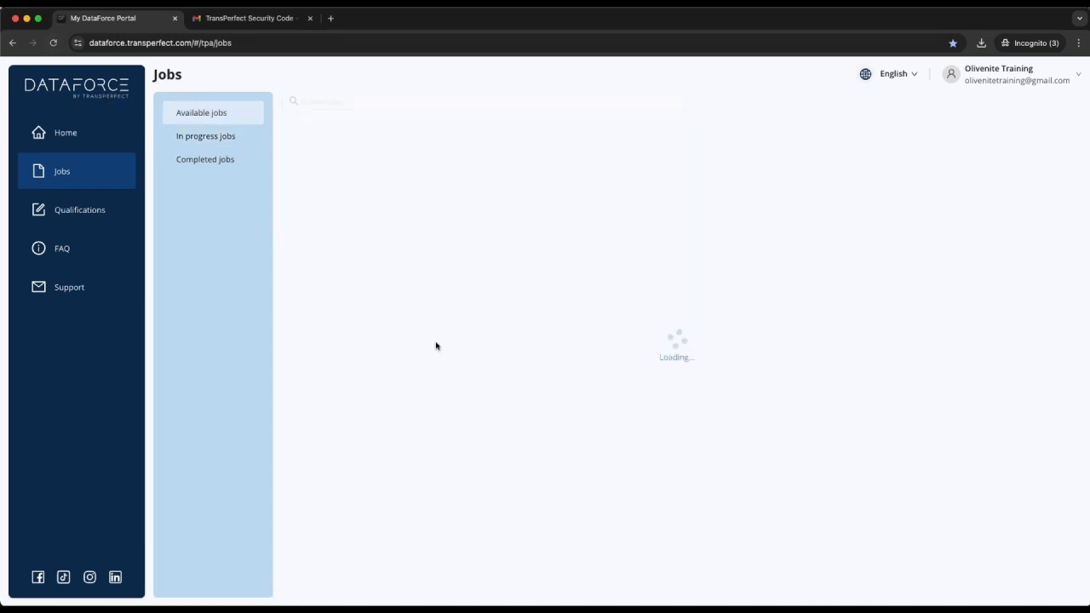
left_click(227, 162)
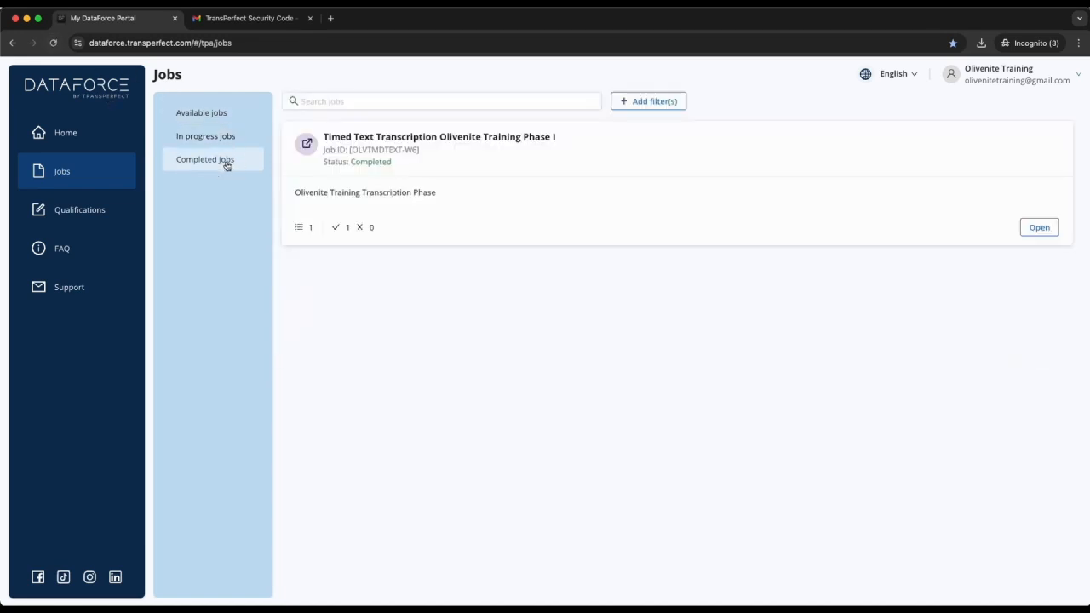